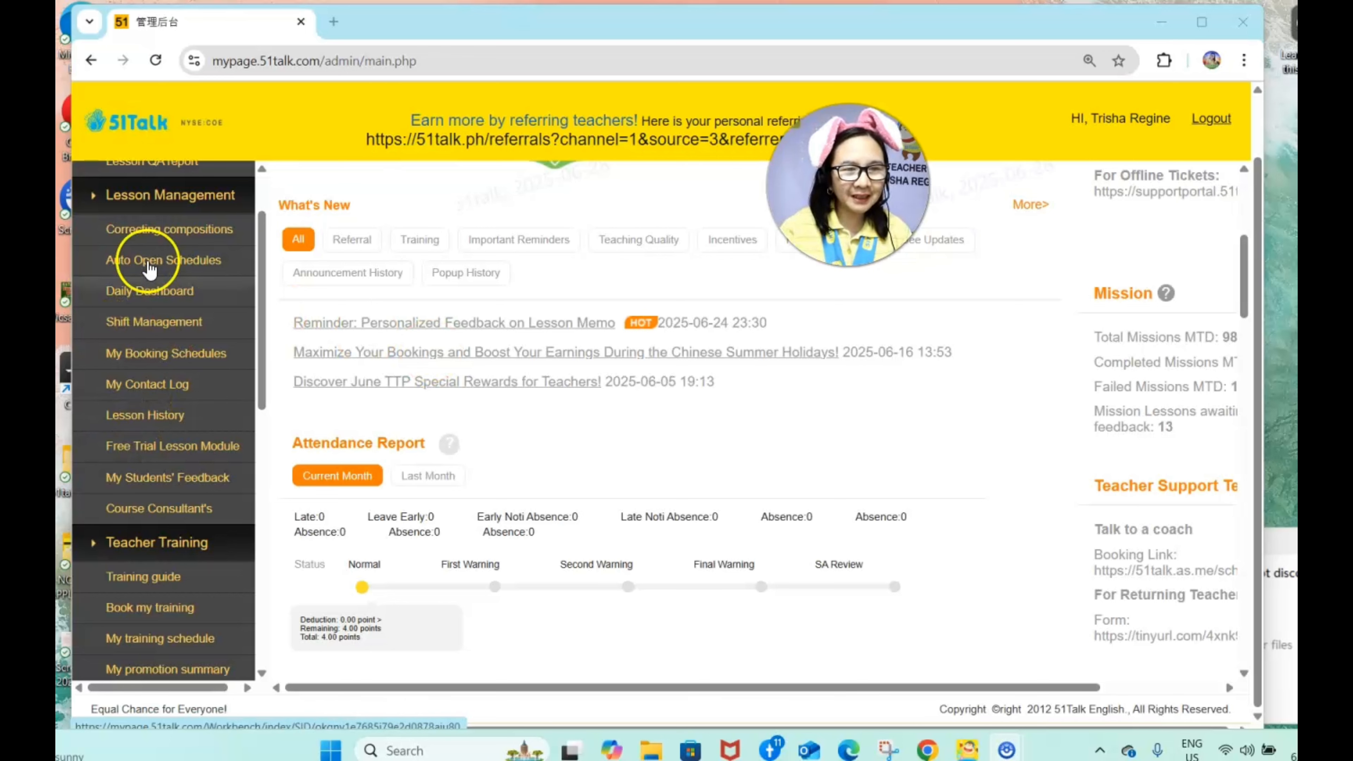
pyautogui.click(145, 417)
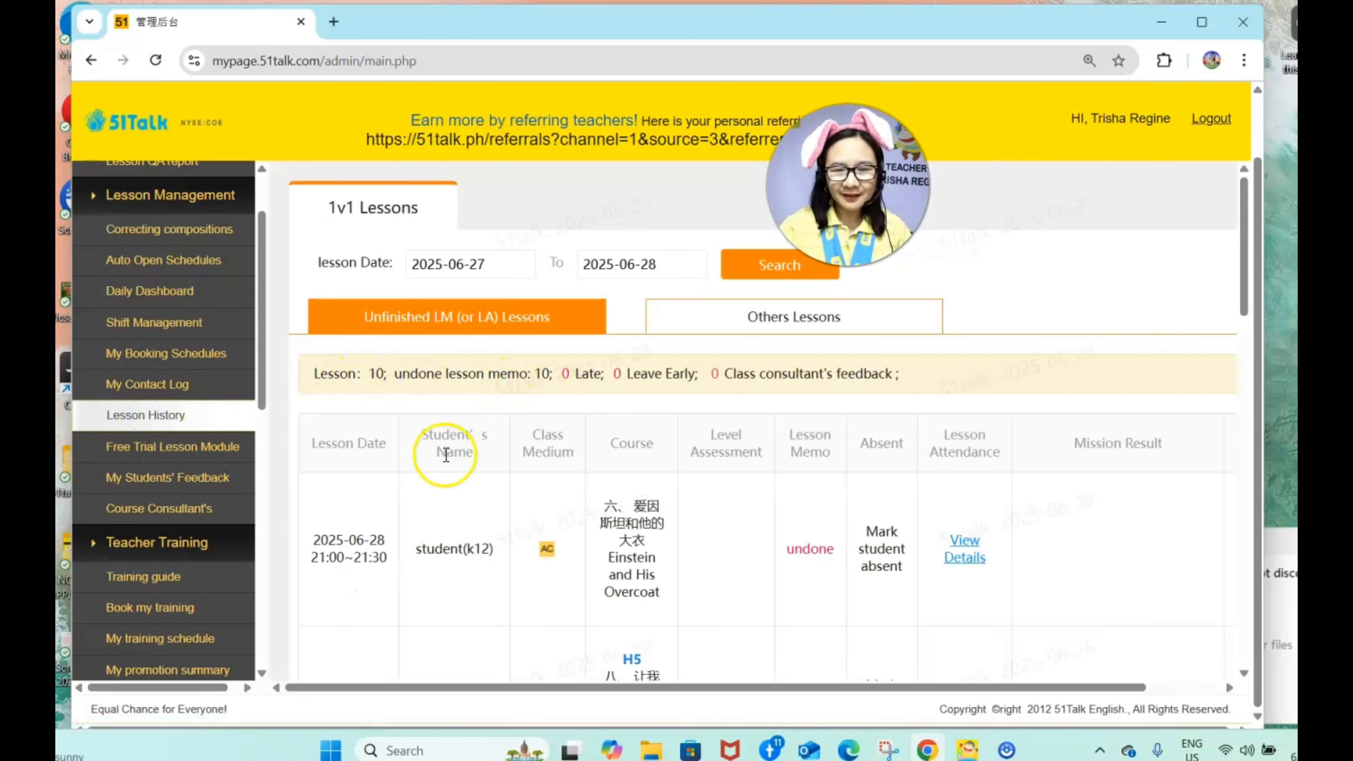
pyautogui.scroll(-3, 524, 478)
pyautogui.scroll(-15, 525, 478)
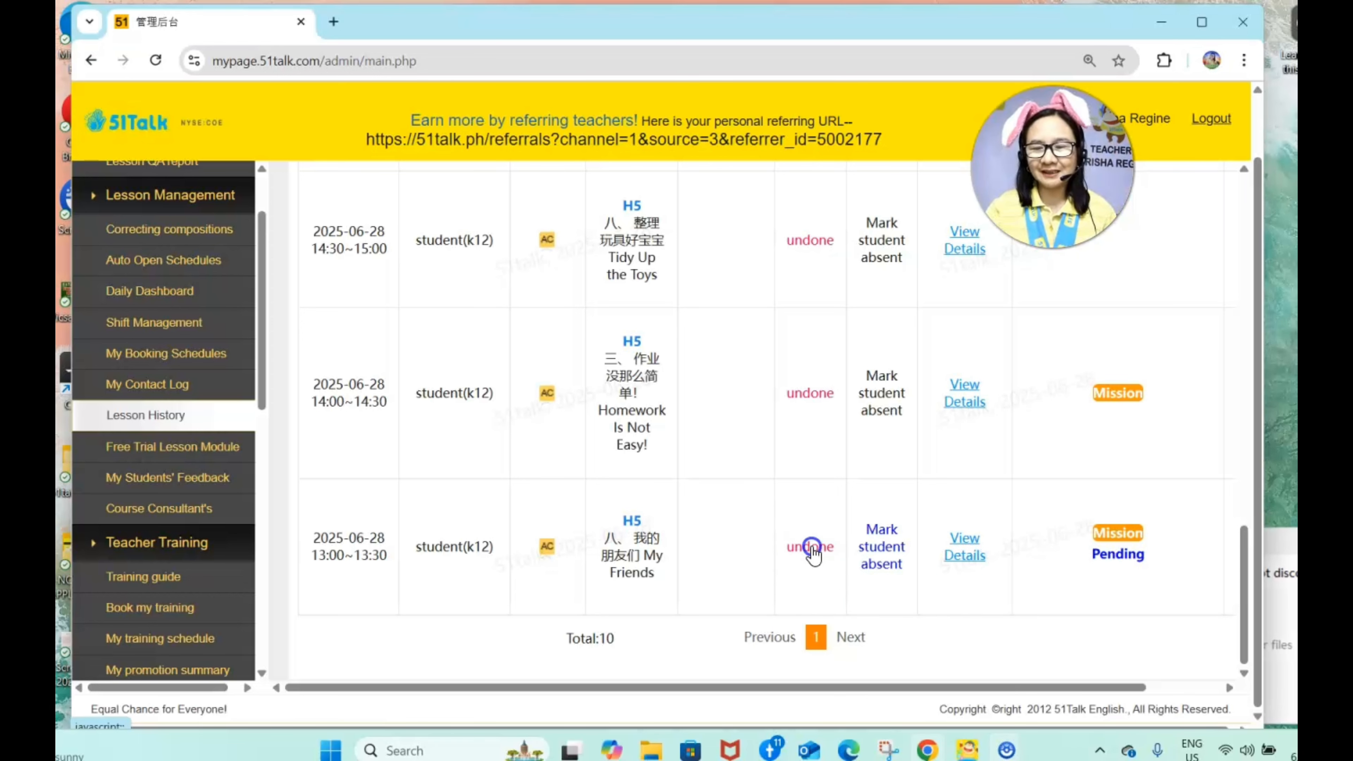
pyautogui.click(810, 549)
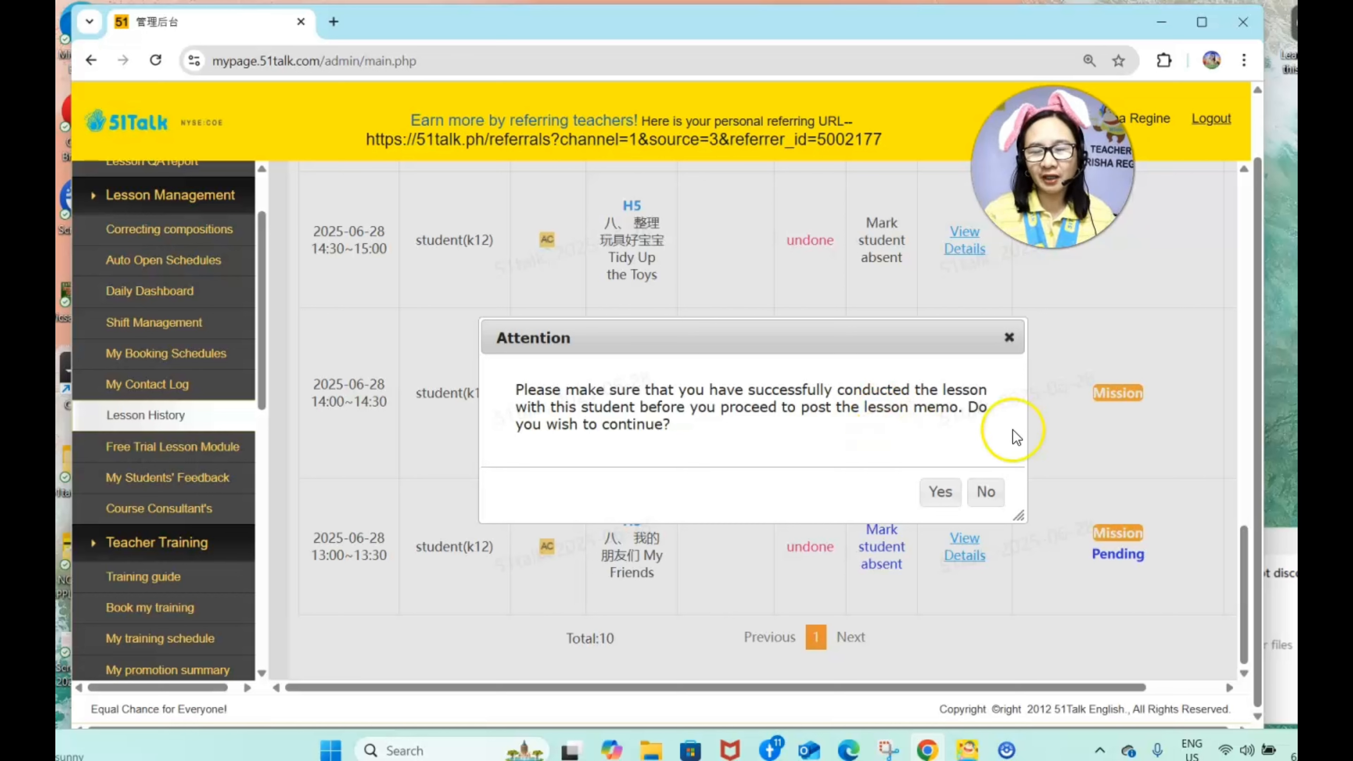
pyautogui.click(939, 502)
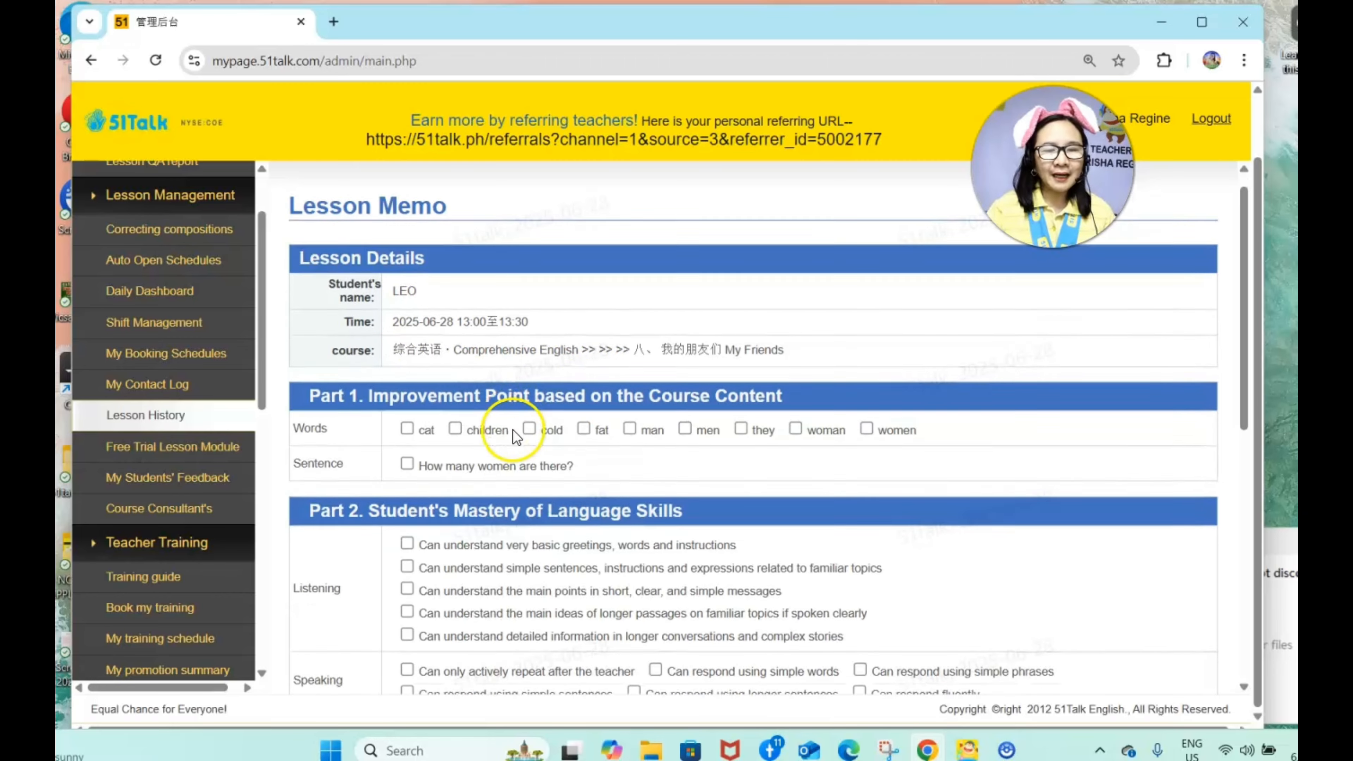
# - In Part 1, mark the words children, cold, woman and women and the sentence "How many women are there?" as improvement points
pyautogui.scroll(-3, 514, 426)
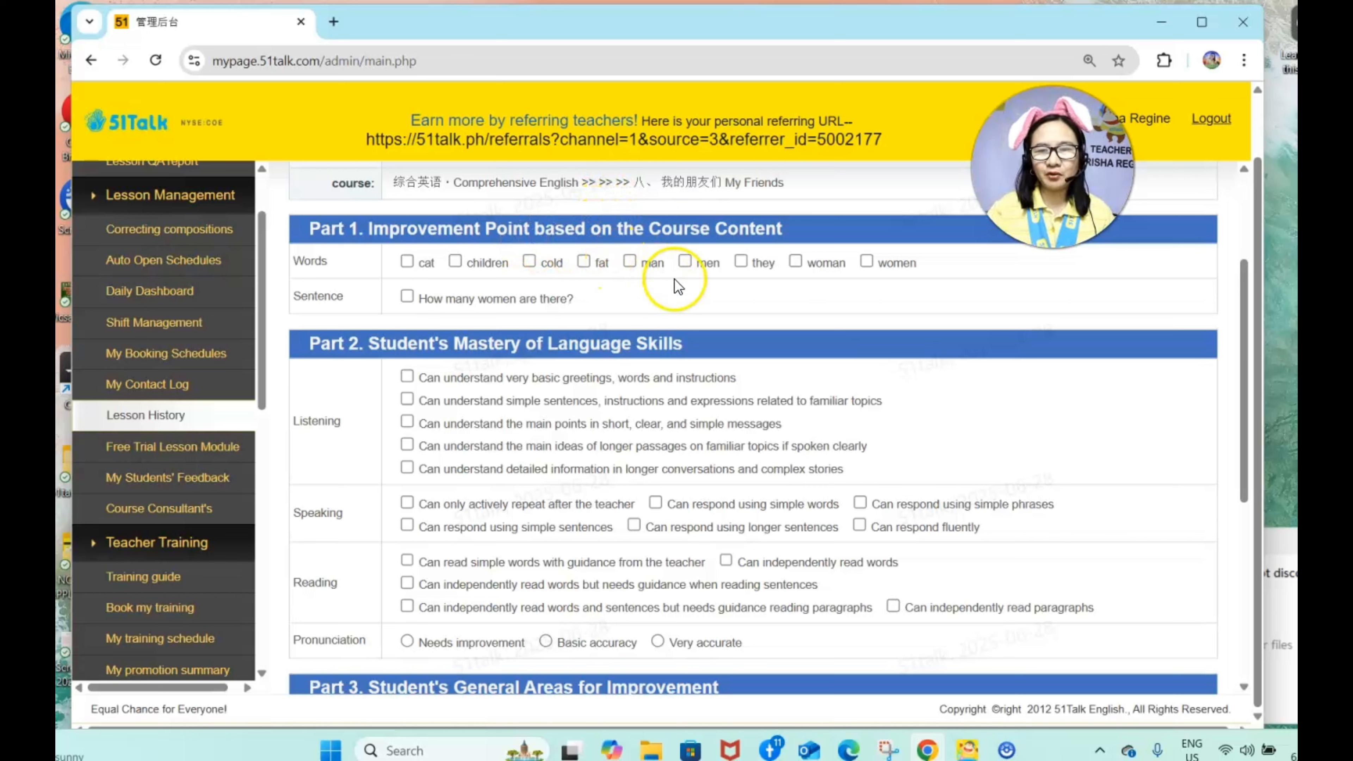
pyautogui.click(866, 261)
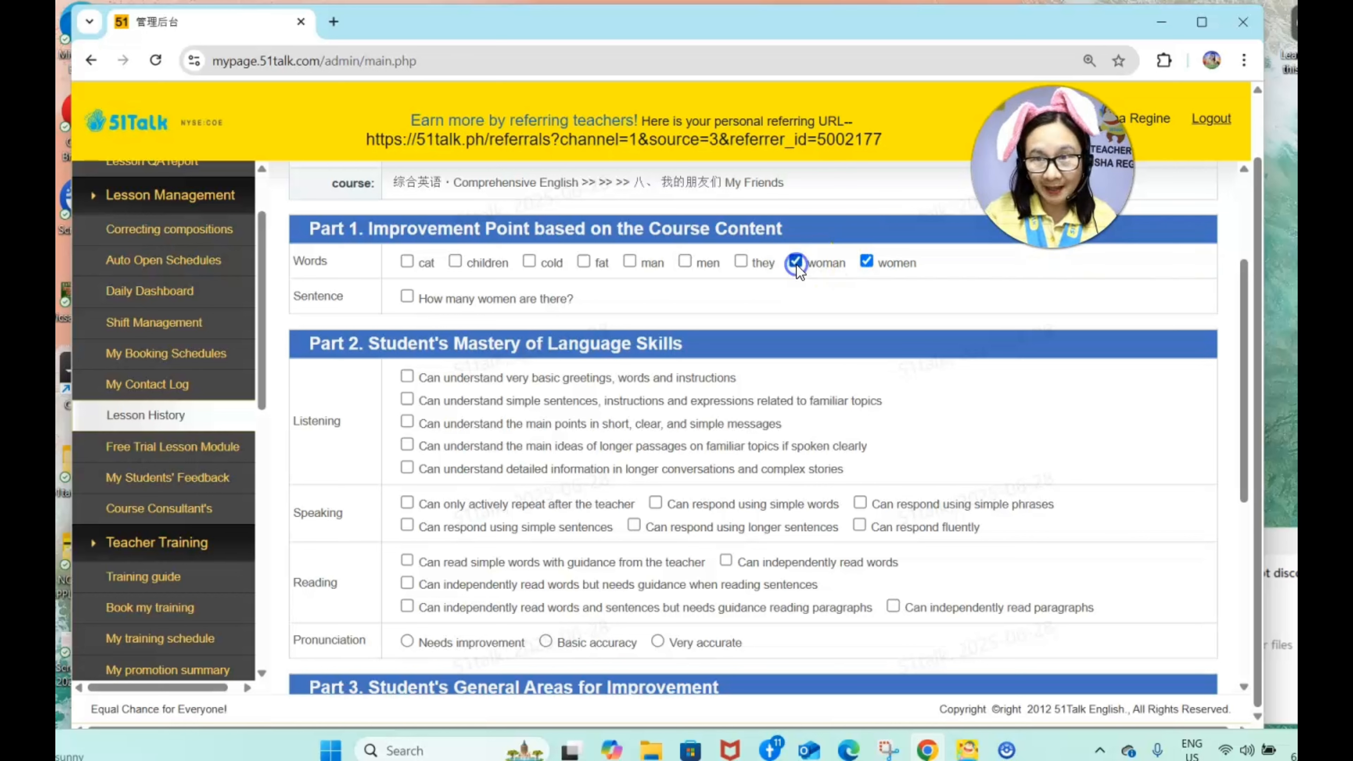
pyautogui.click(455, 262)
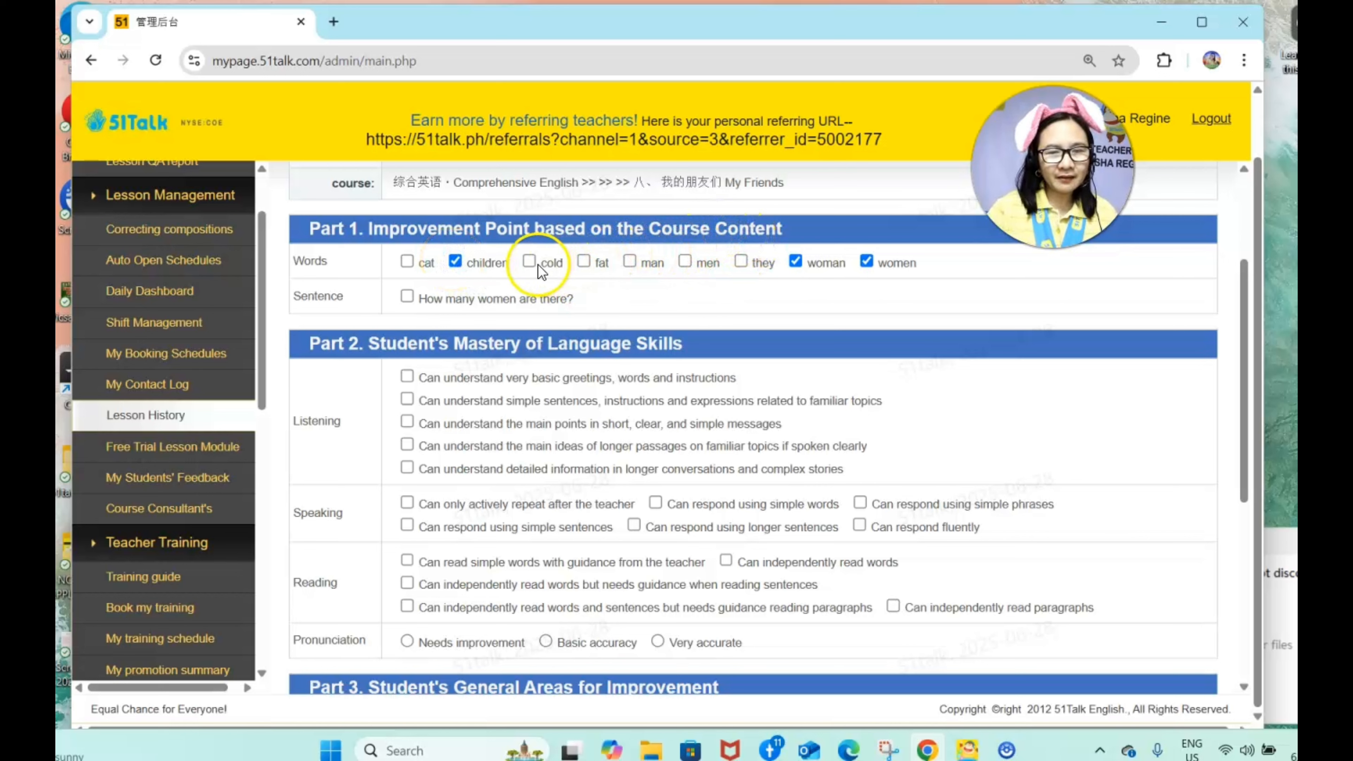
pyautogui.click(528, 258)
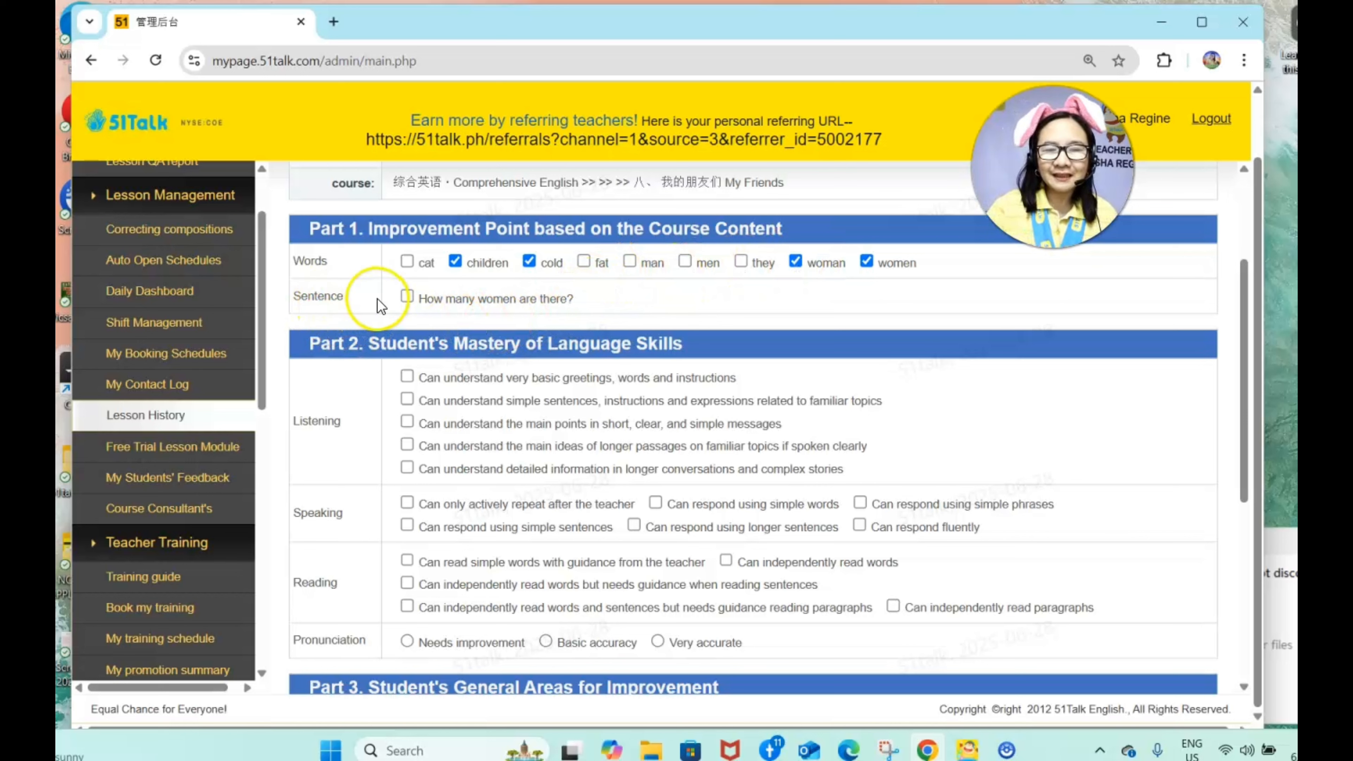
pyautogui.click(406, 297)
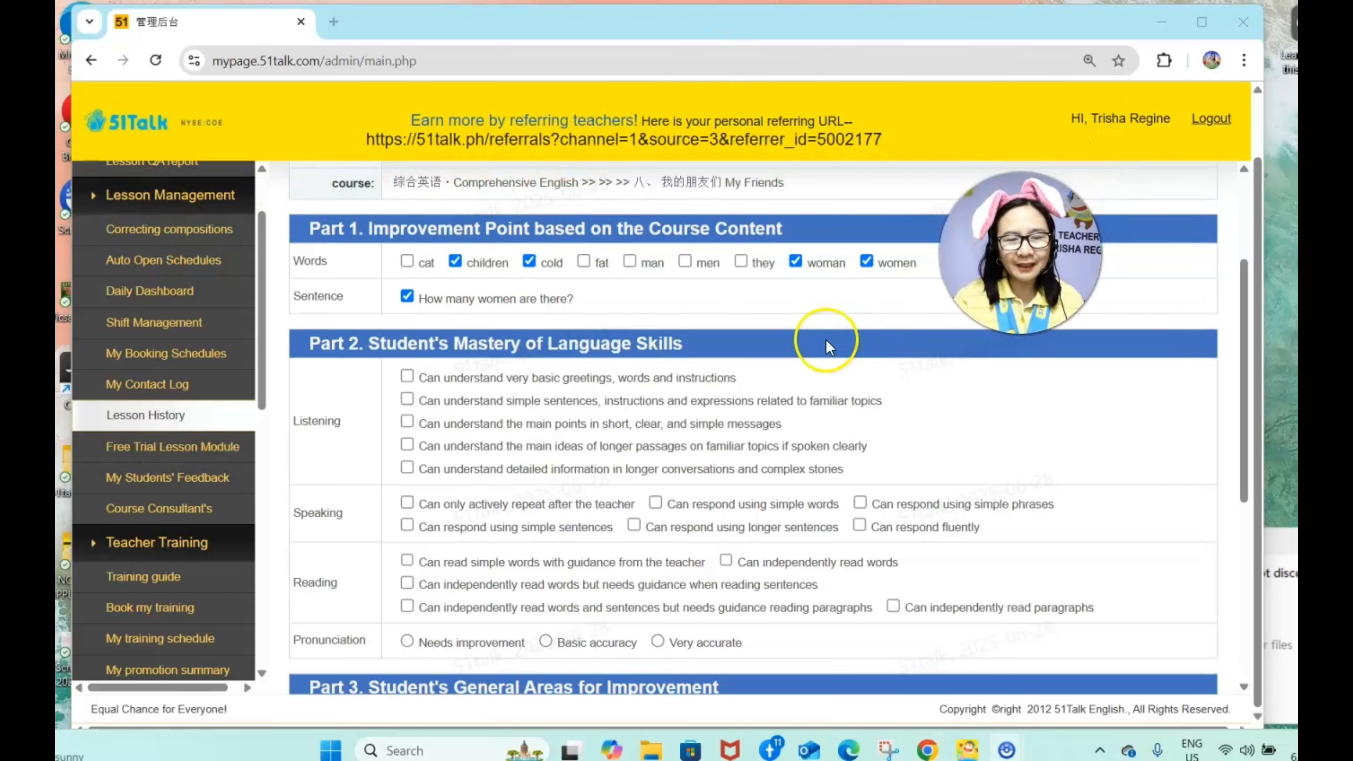
# - Rate the student's listening only as "Can understand the main points in short, clear, and simple messages"
pyautogui.scroll(-2, 800, 331)
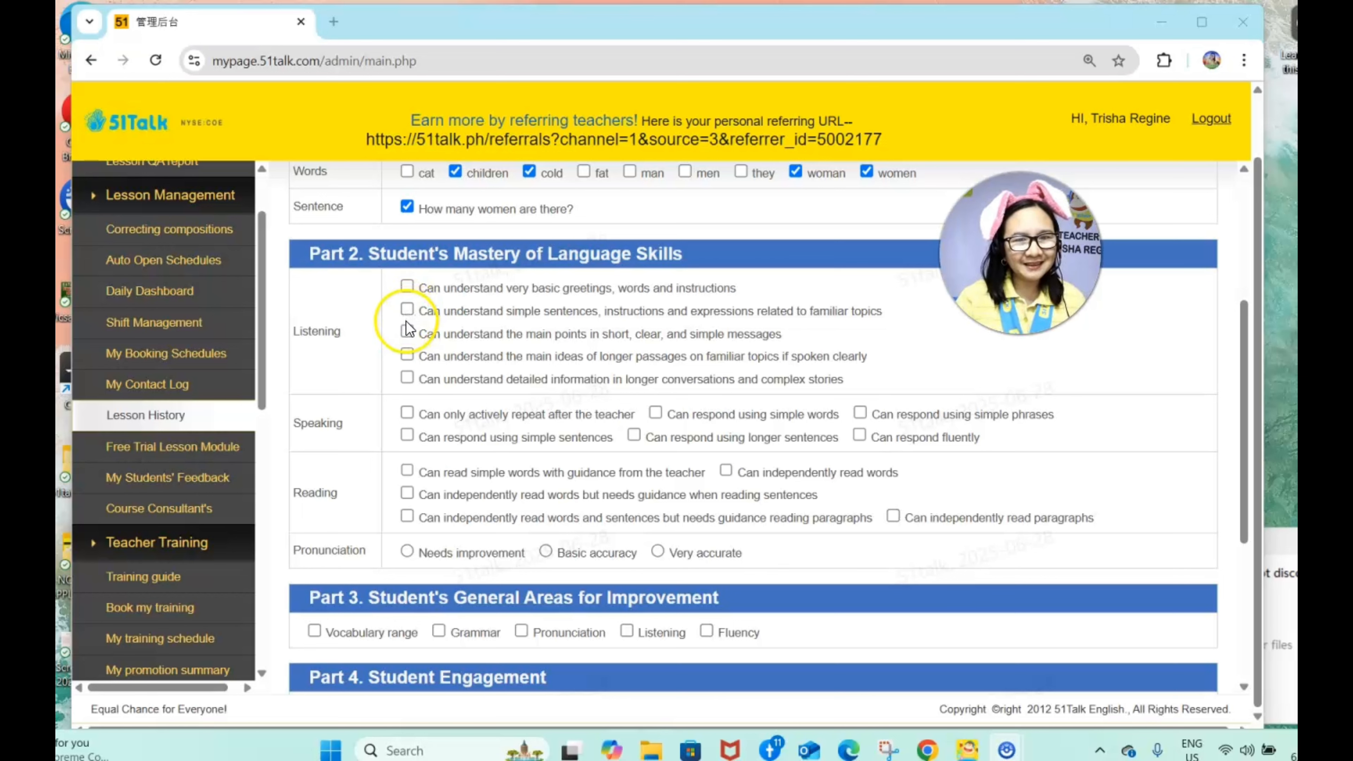
pyautogui.click(406, 332)
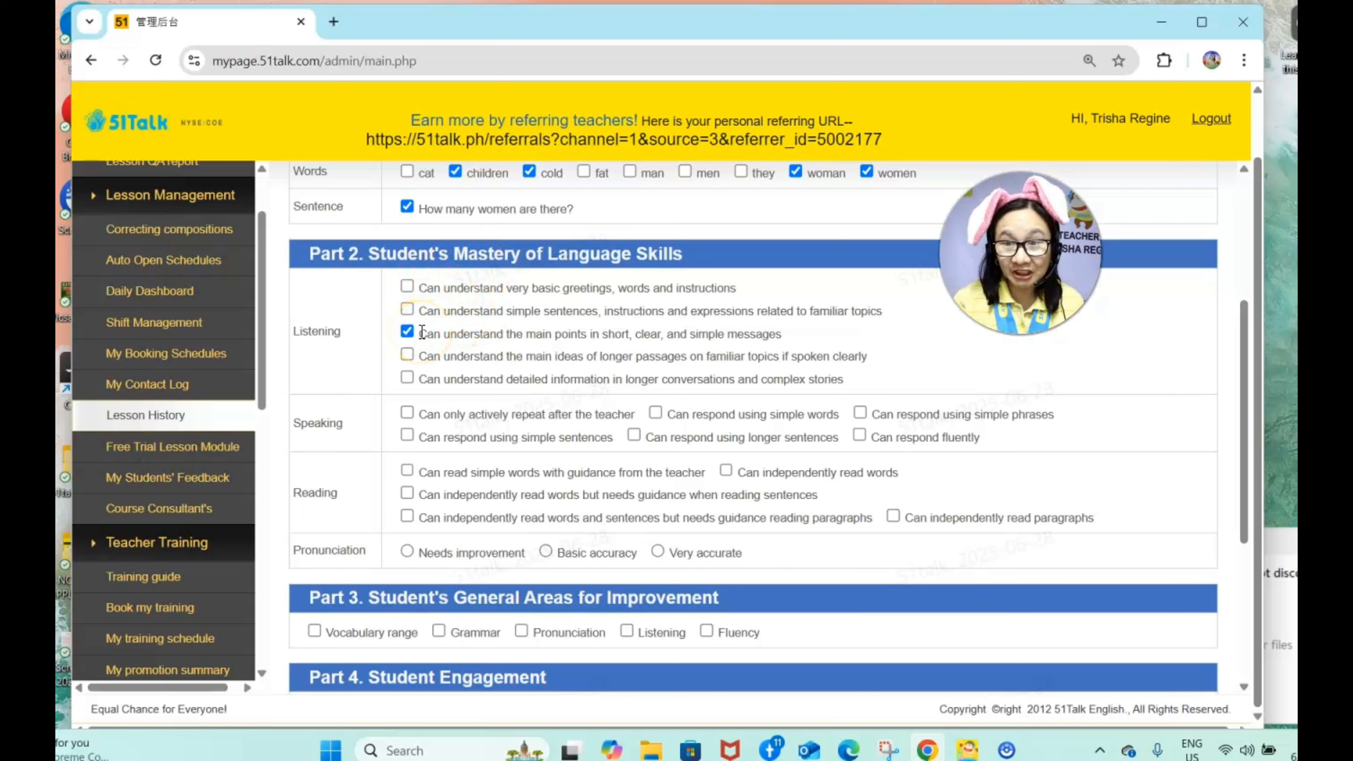
pyautogui.click(417, 354)
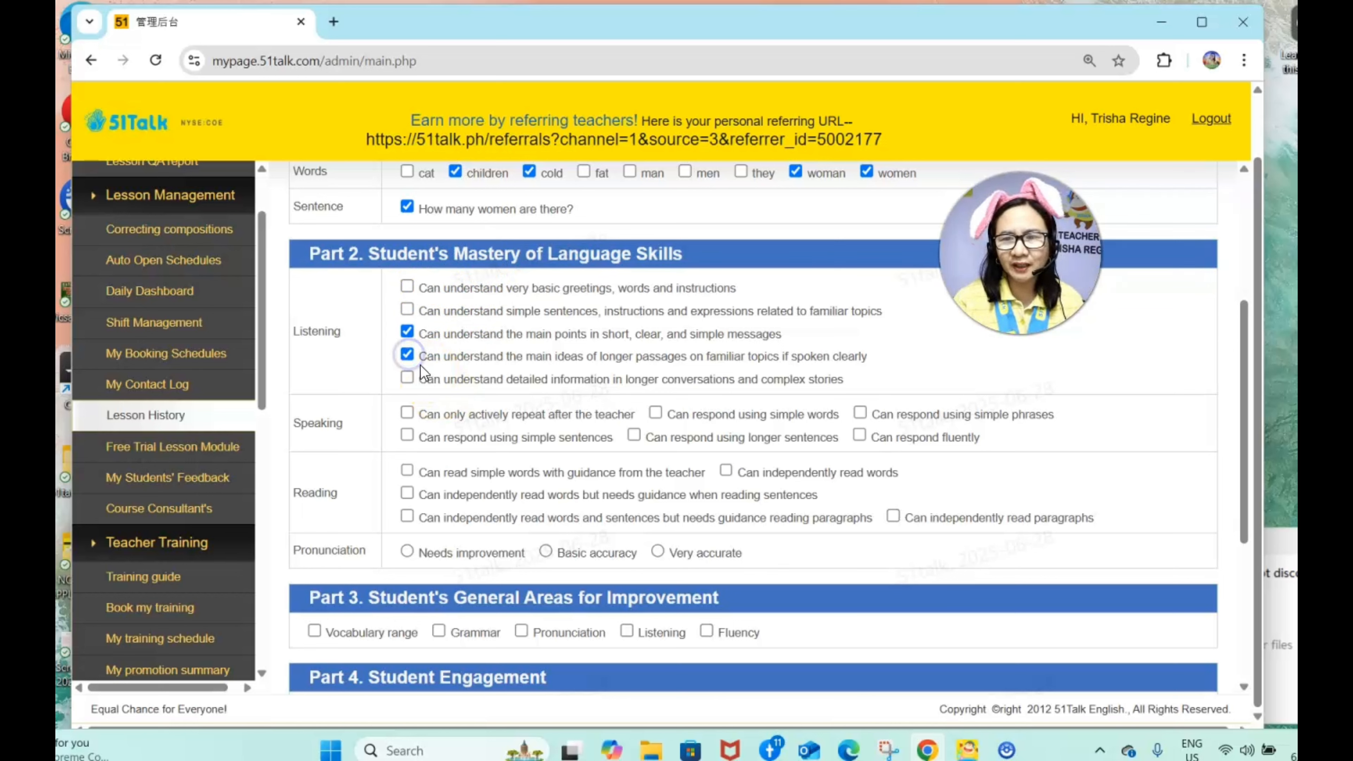
pyautogui.click(408, 354)
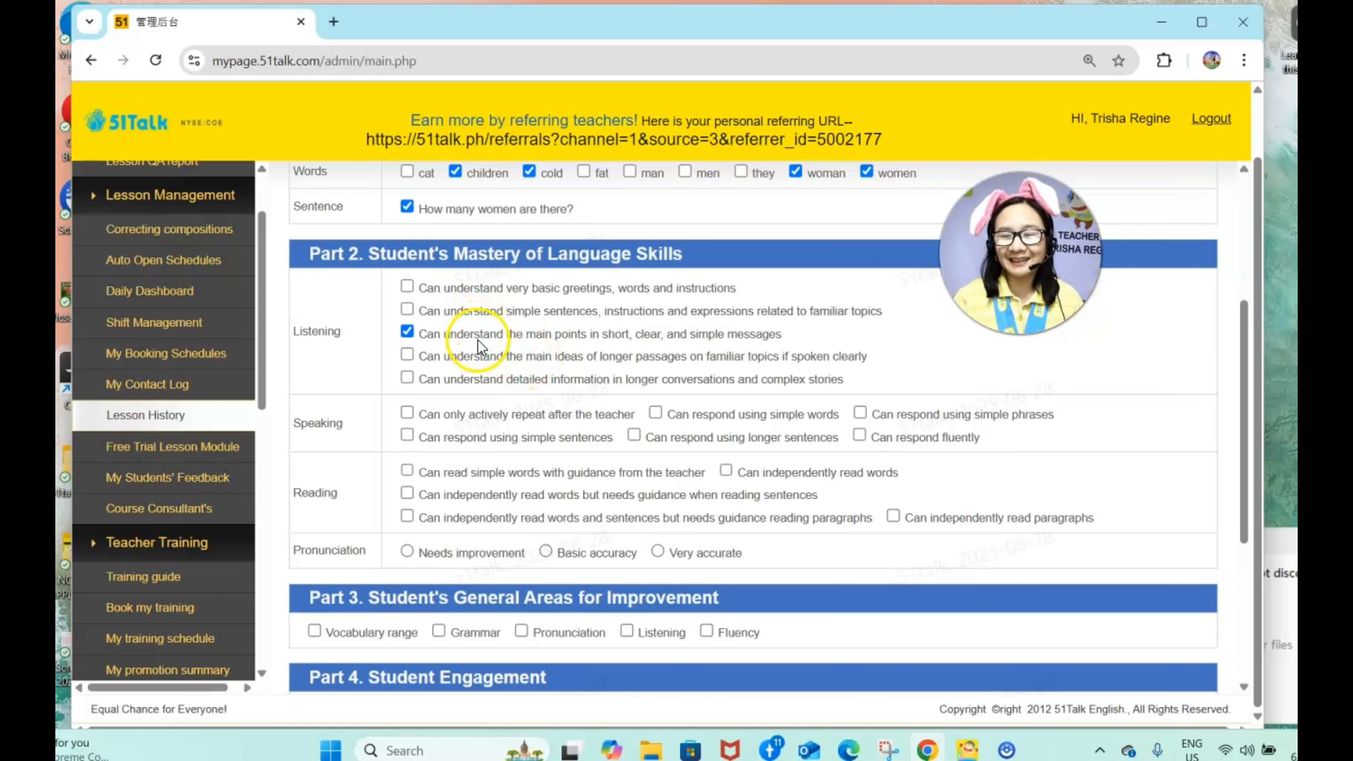
# - Rate the student's speaking as "Can respond using simple phrases"
pyautogui.scroll(-2, 470, 405)
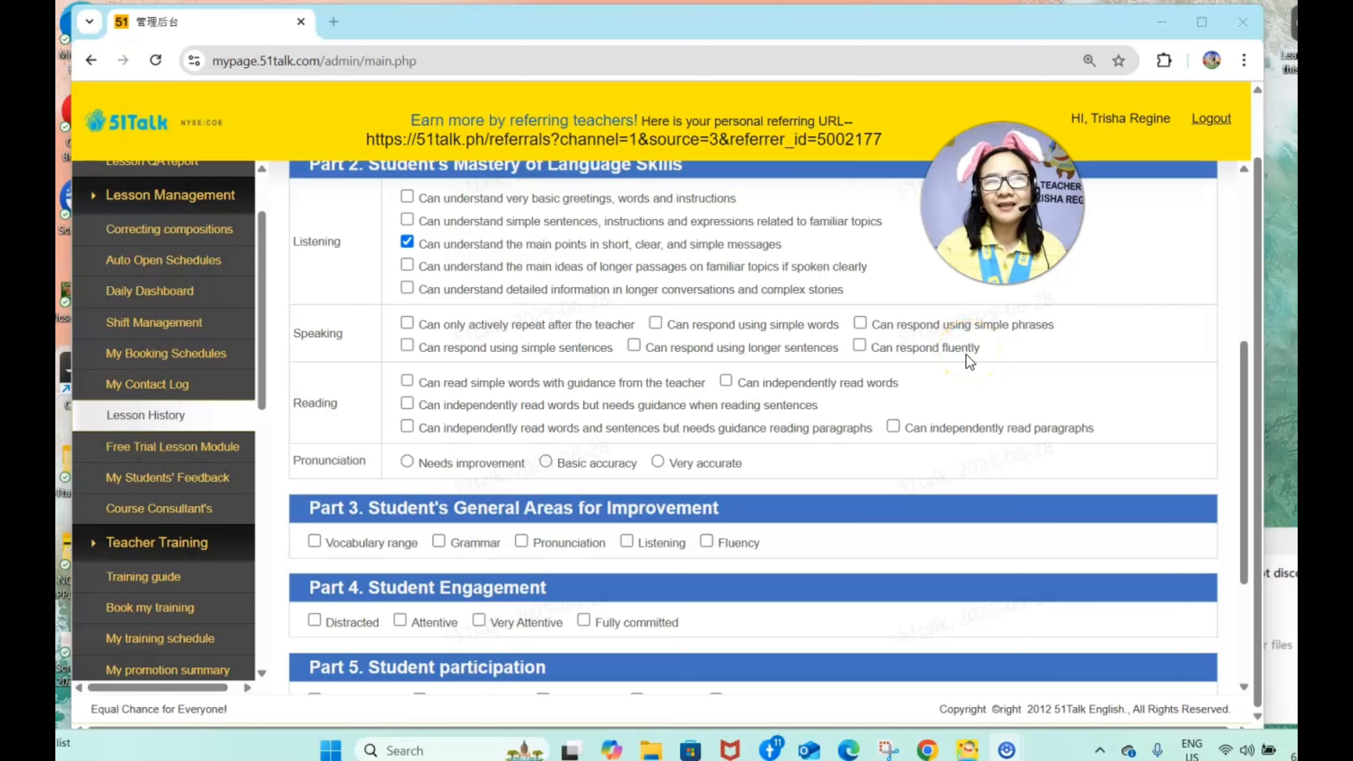
pyautogui.click(955, 360)
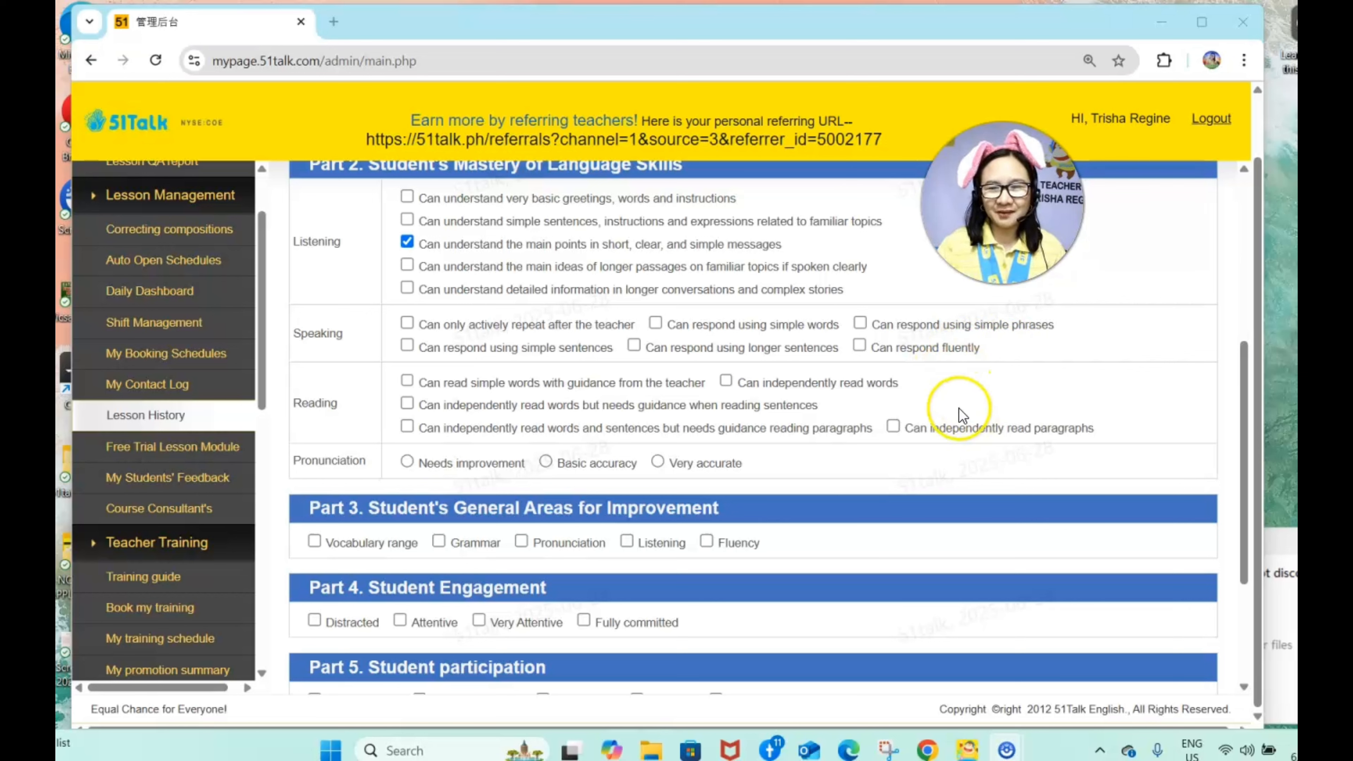
pyautogui.click(823, 390)
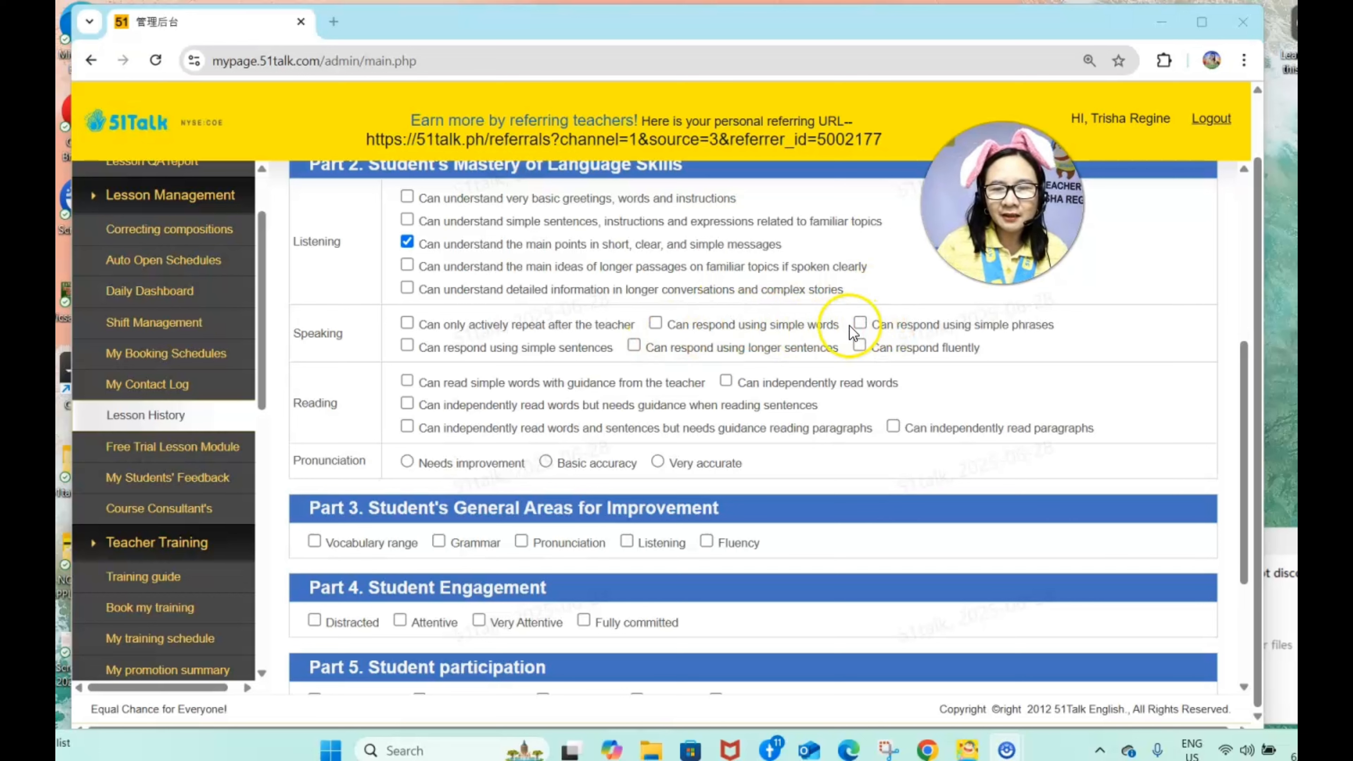
pyautogui.click(860, 323)
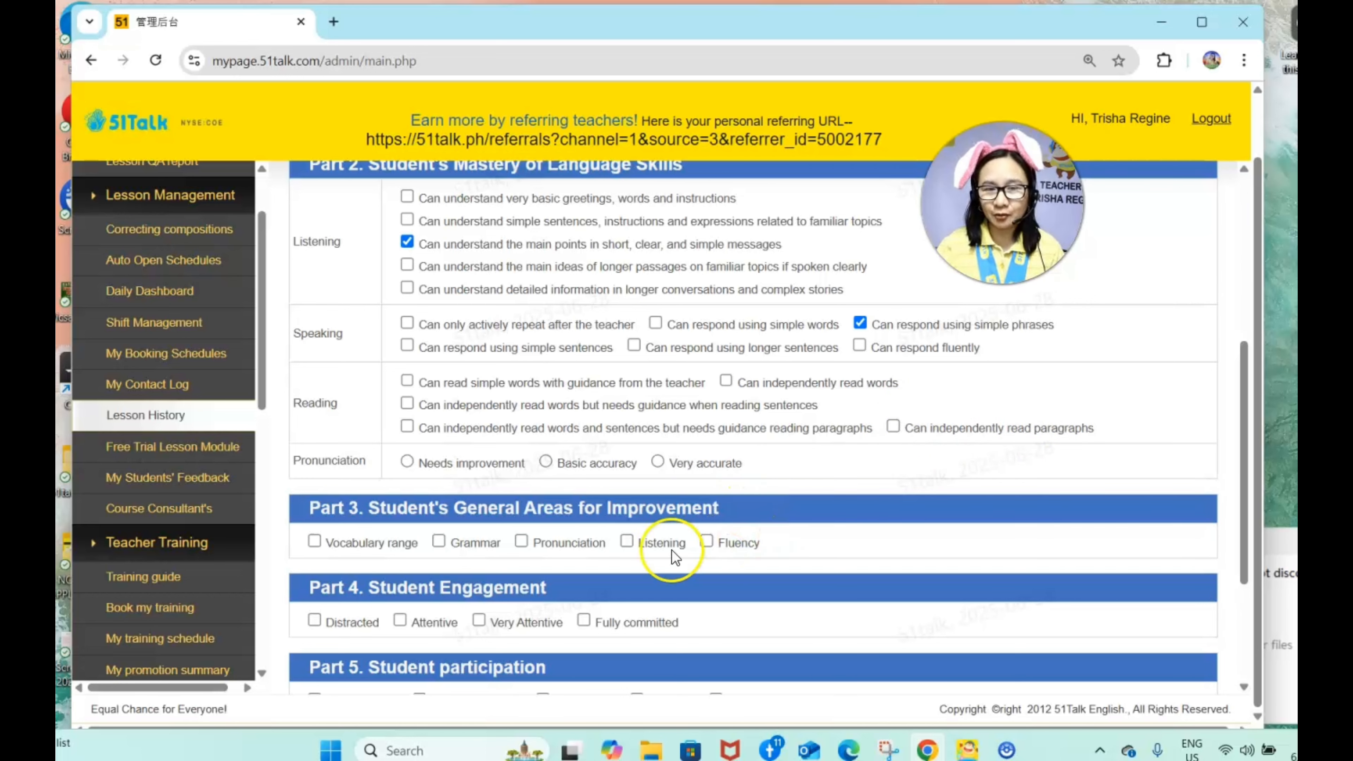
# - Rate reading as "Can independently read words but needs guidance when reading sentences" and pronunciation as "Basic accuracy"
pyautogui.scroll(-2, 496, 542)
pyautogui.scroll(2, 626, 325)
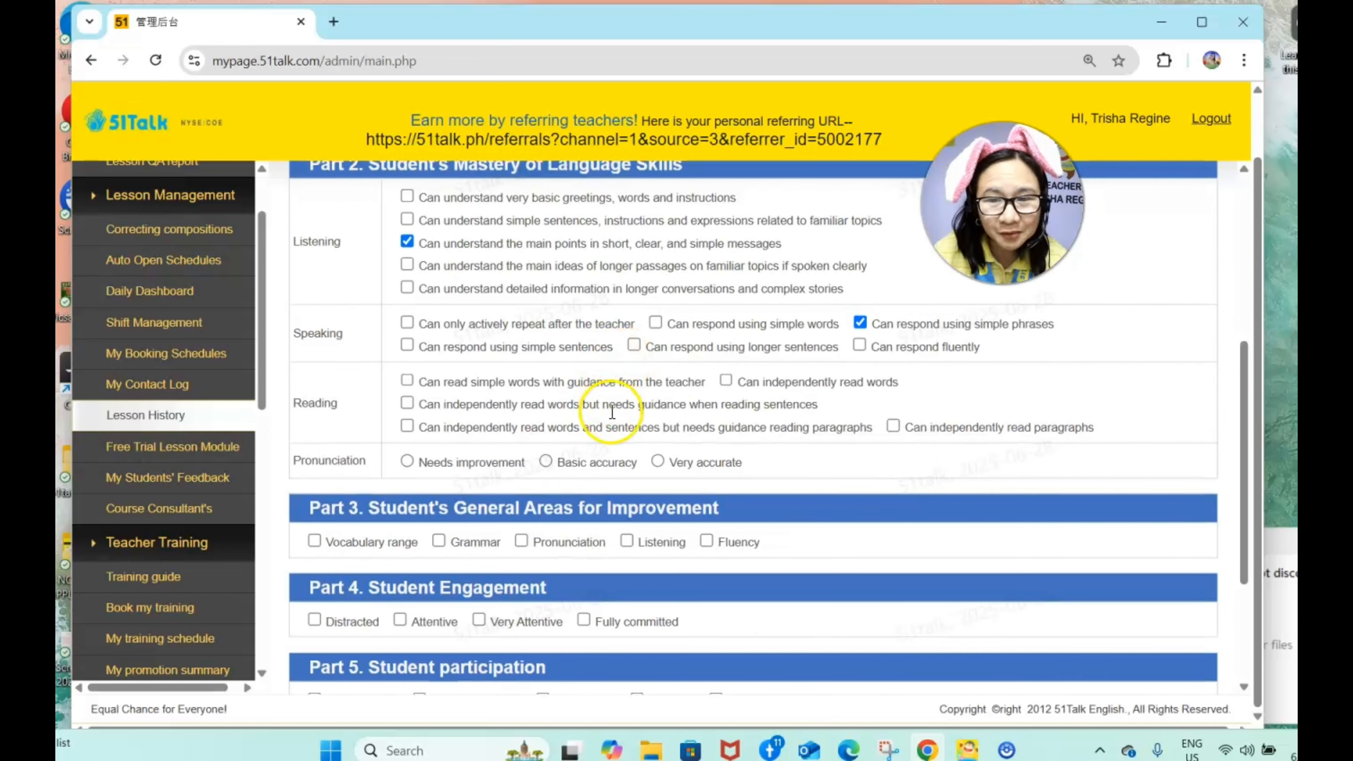
pyautogui.click(407, 403)
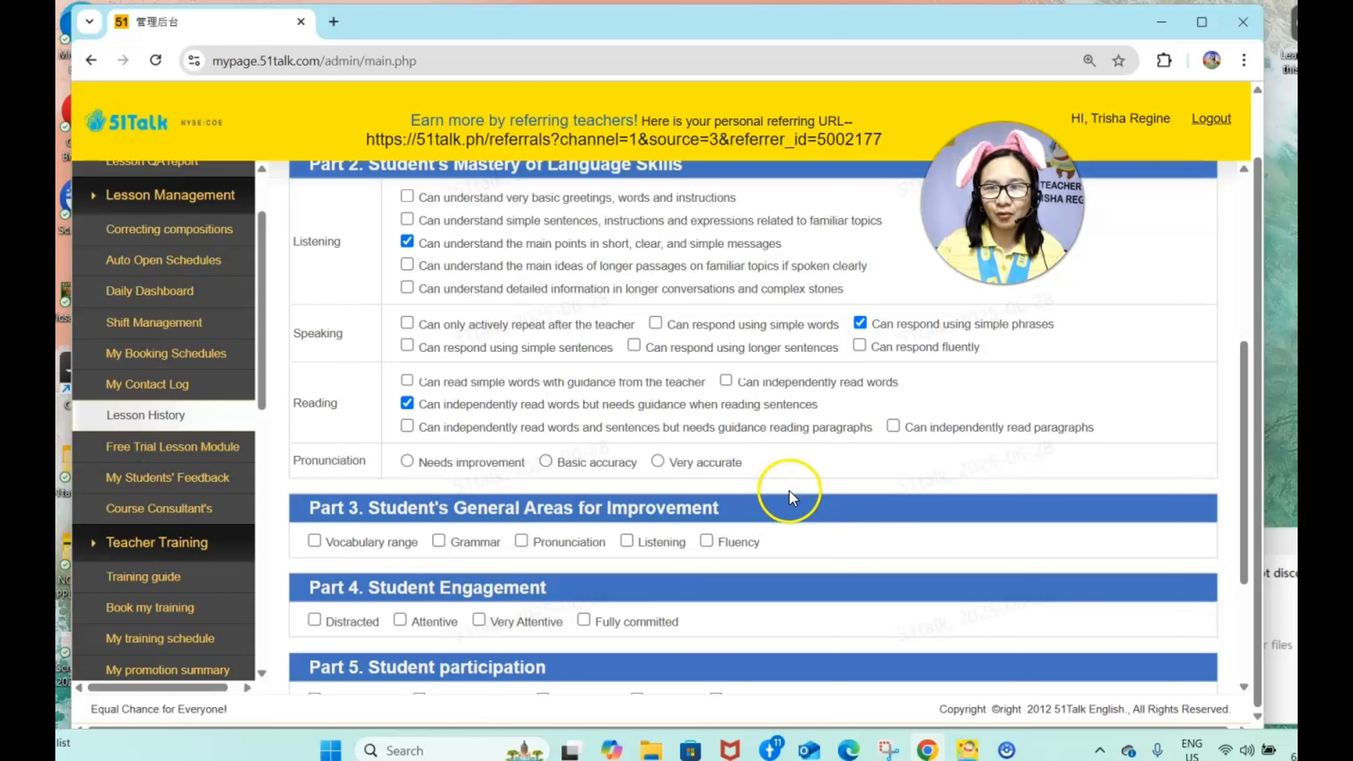
pyautogui.scroll(-2, 624, 469)
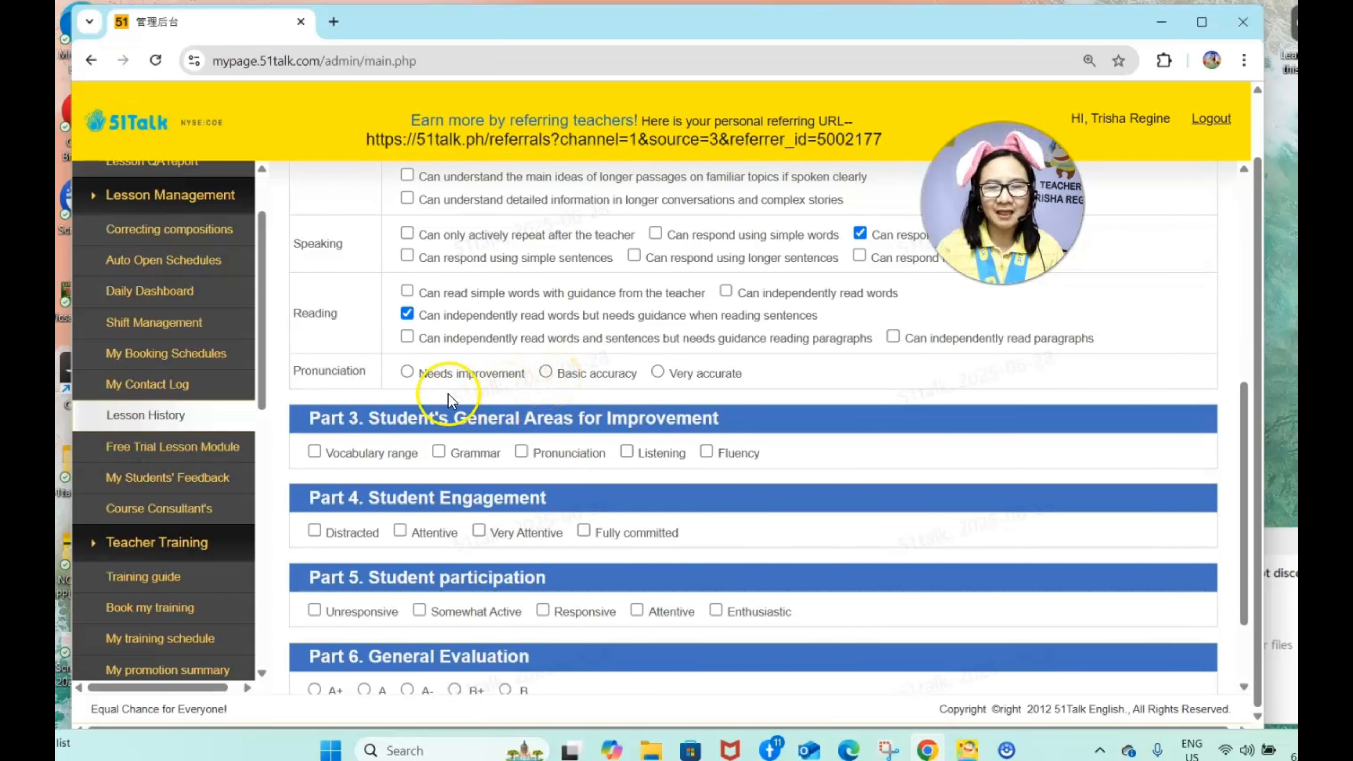
pyautogui.click(551, 372)
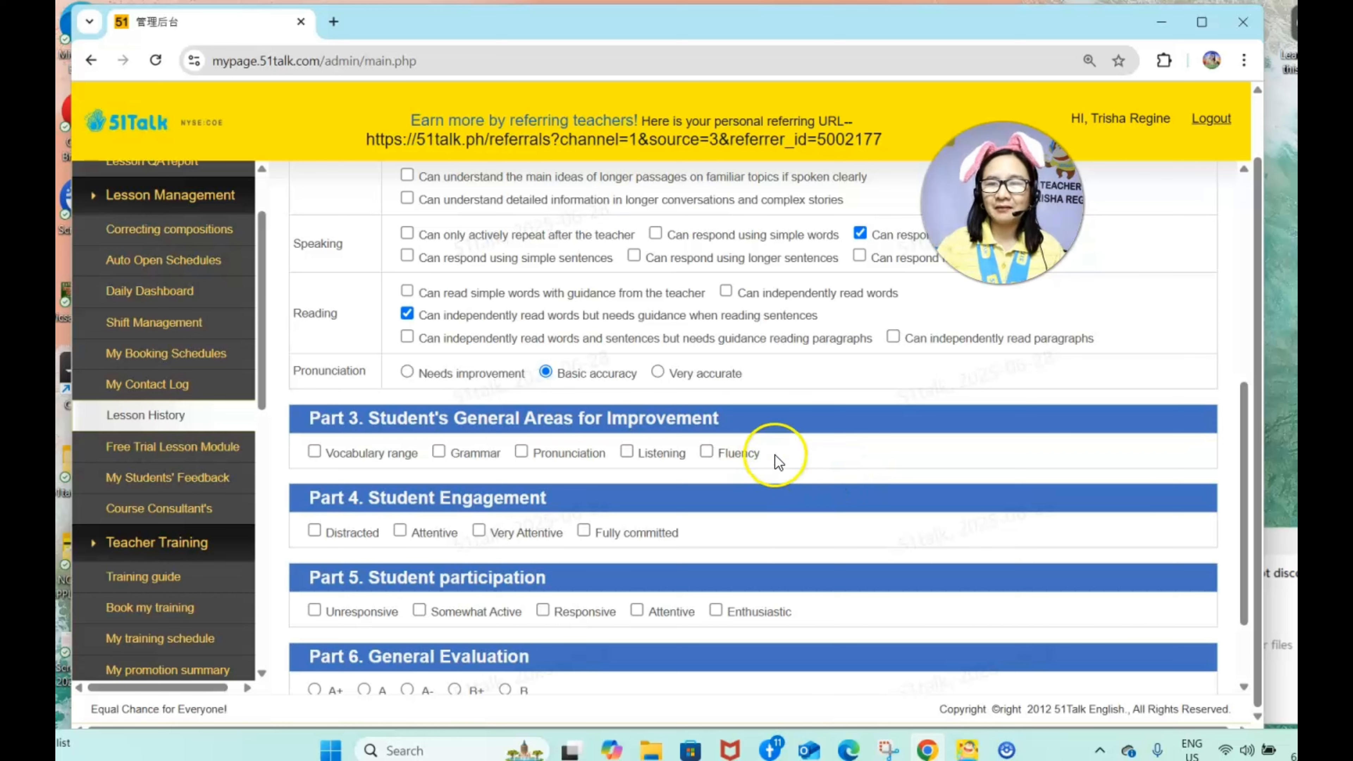
# - Mark Pronunciation and Fluency as general areas for improvement, with engagement as Very Attentive and participation as Enthusiastic
pyautogui.scroll(-2, 294, 426)
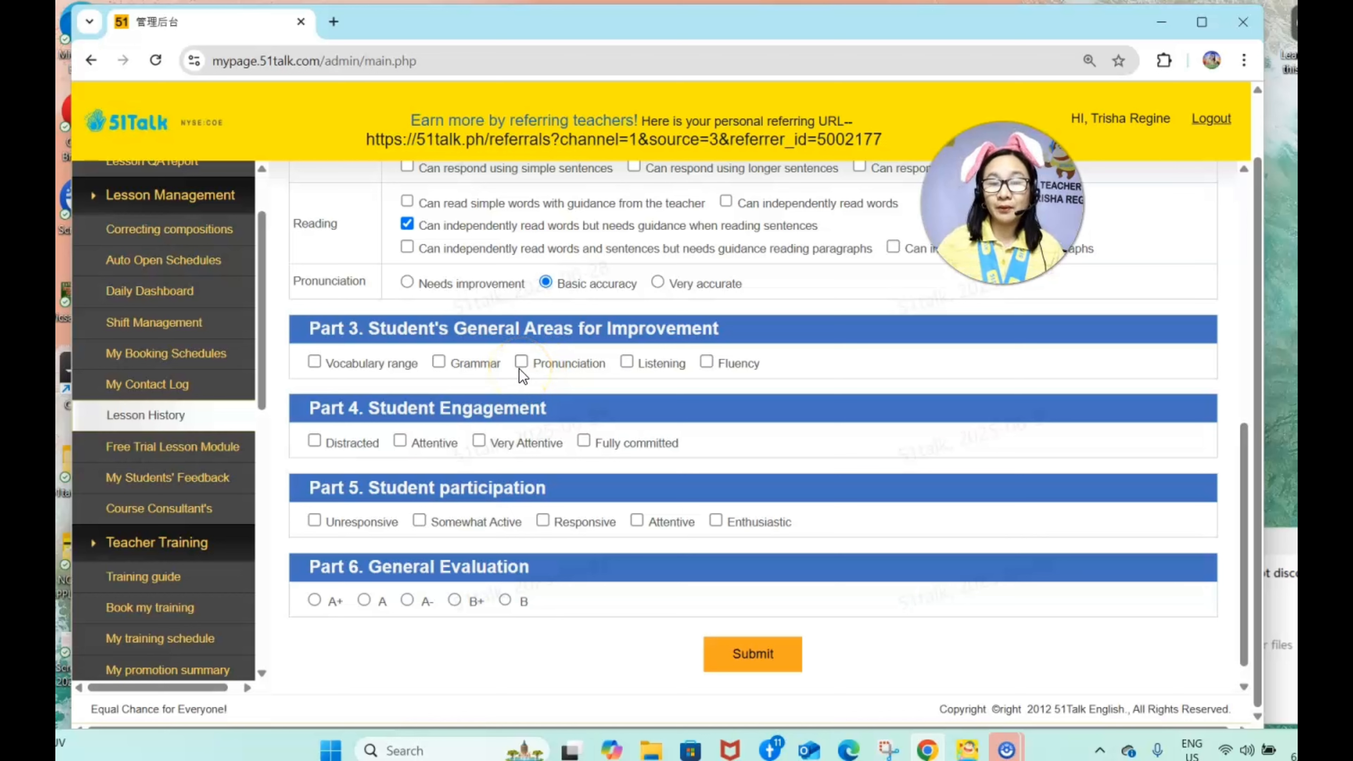
pyautogui.click(639, 358)
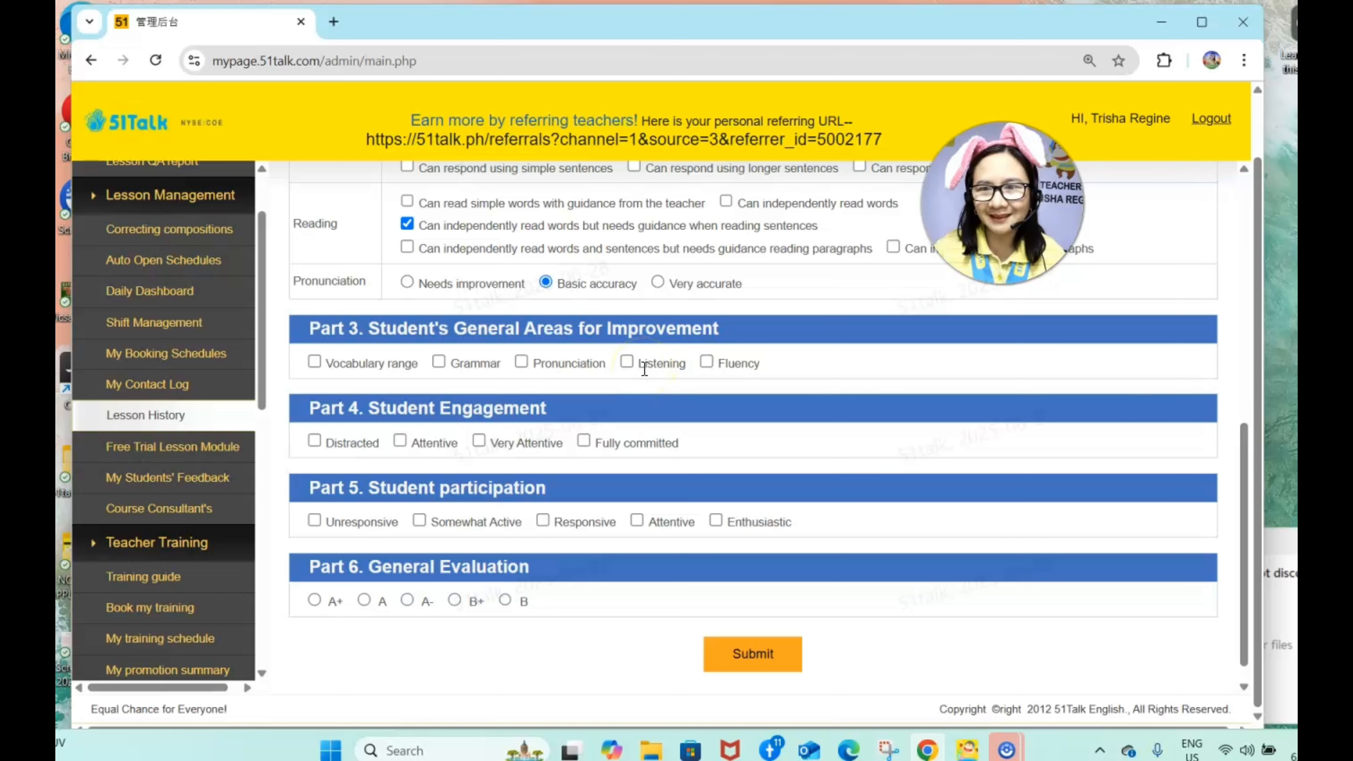
pyautogui.click(527, 363)
pyautogui.click(707, 367)
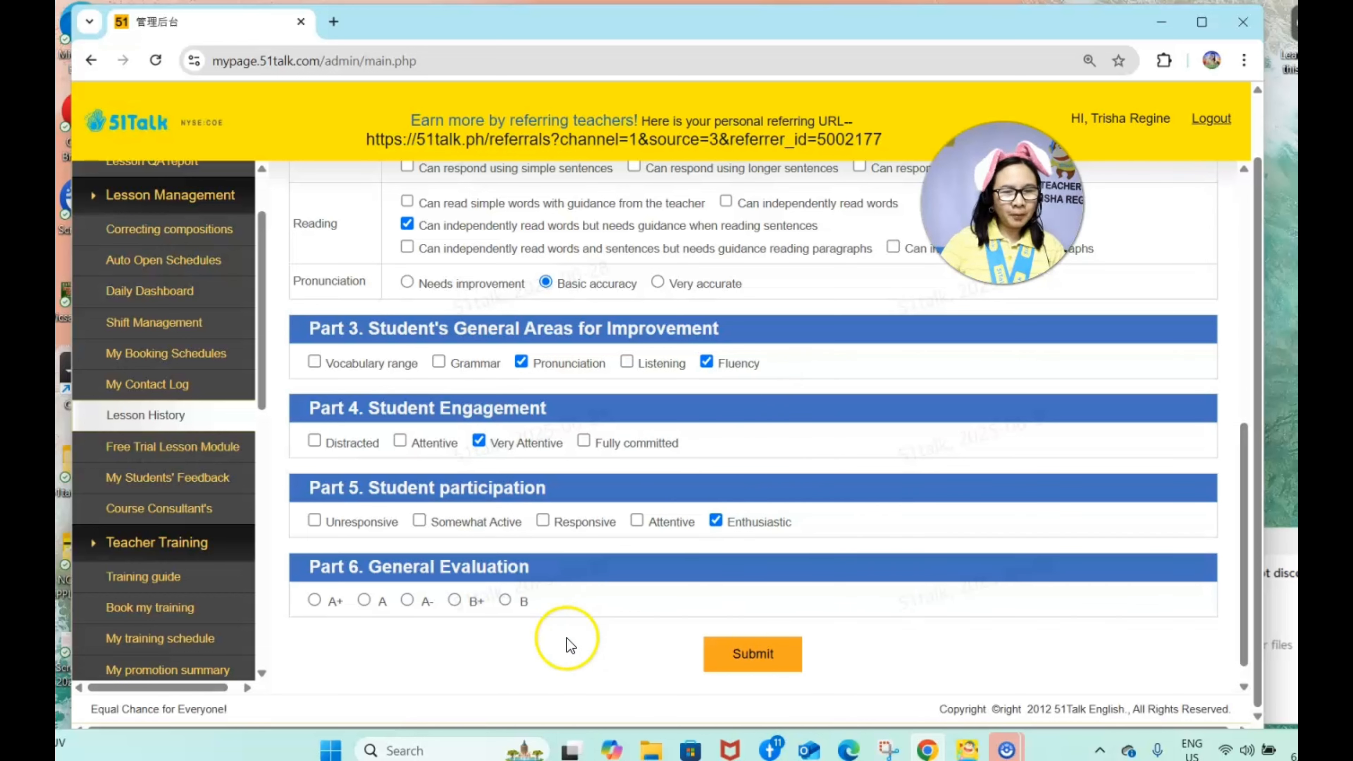
# - Compare the descriptions of the general evaluation grades B, B+, A-, A and A+ in Part 6
pyautogui.scroll(-1, 392, 589)
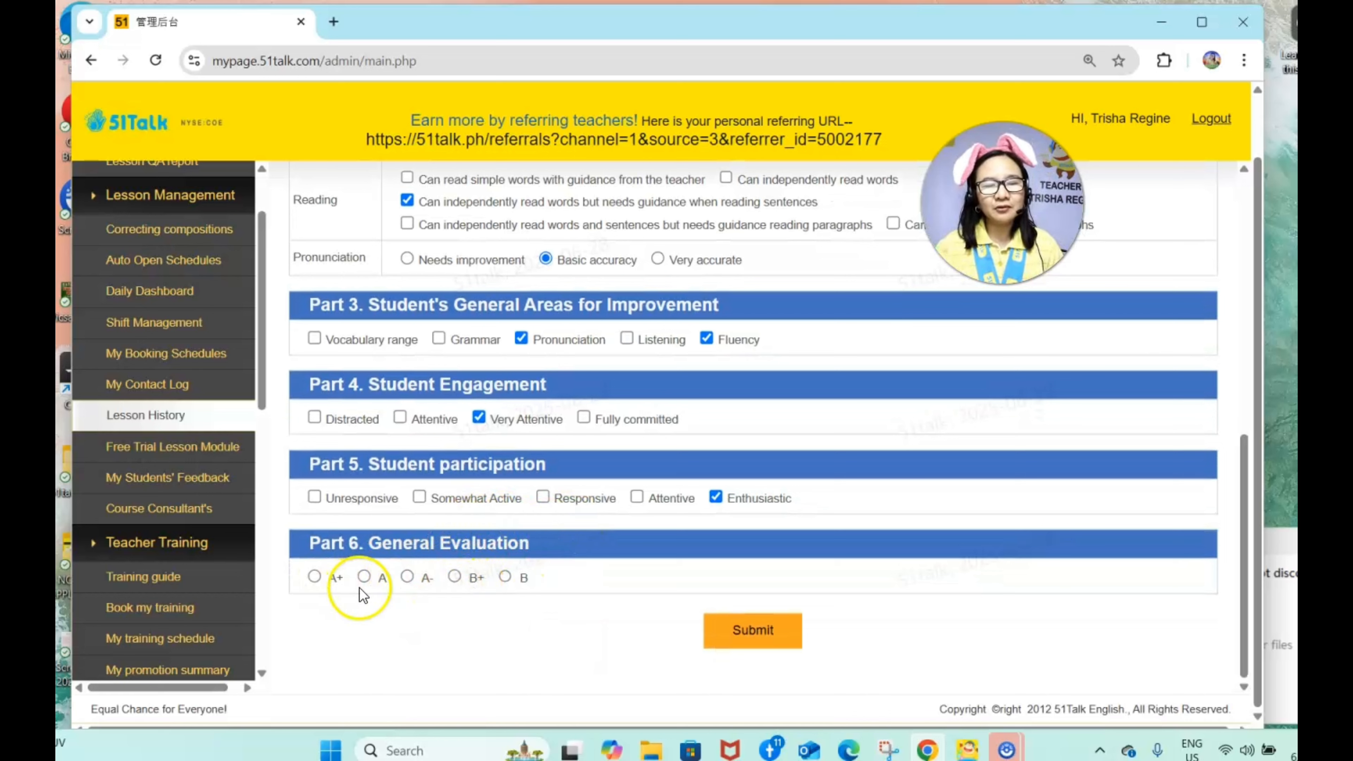
pyautogui.click(506, 578)
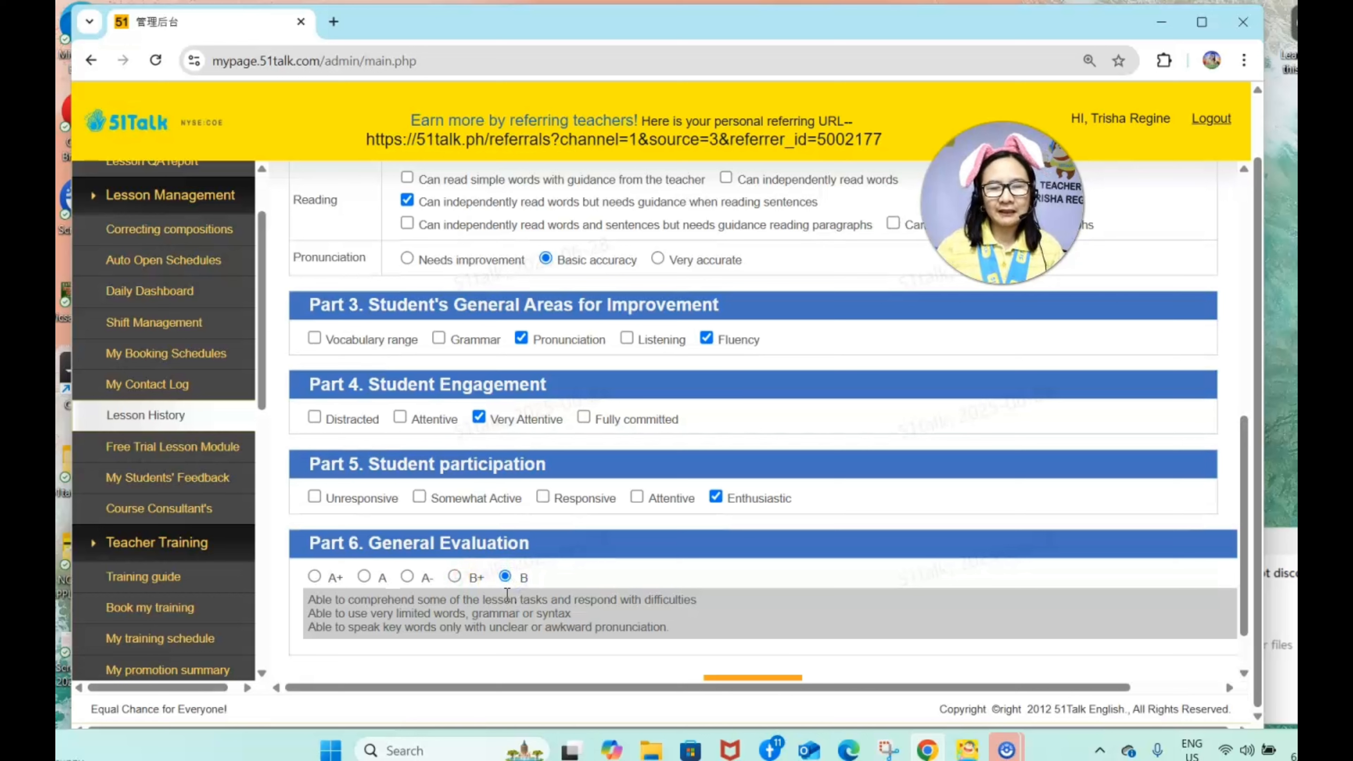
pyautogui.click(455, 577)
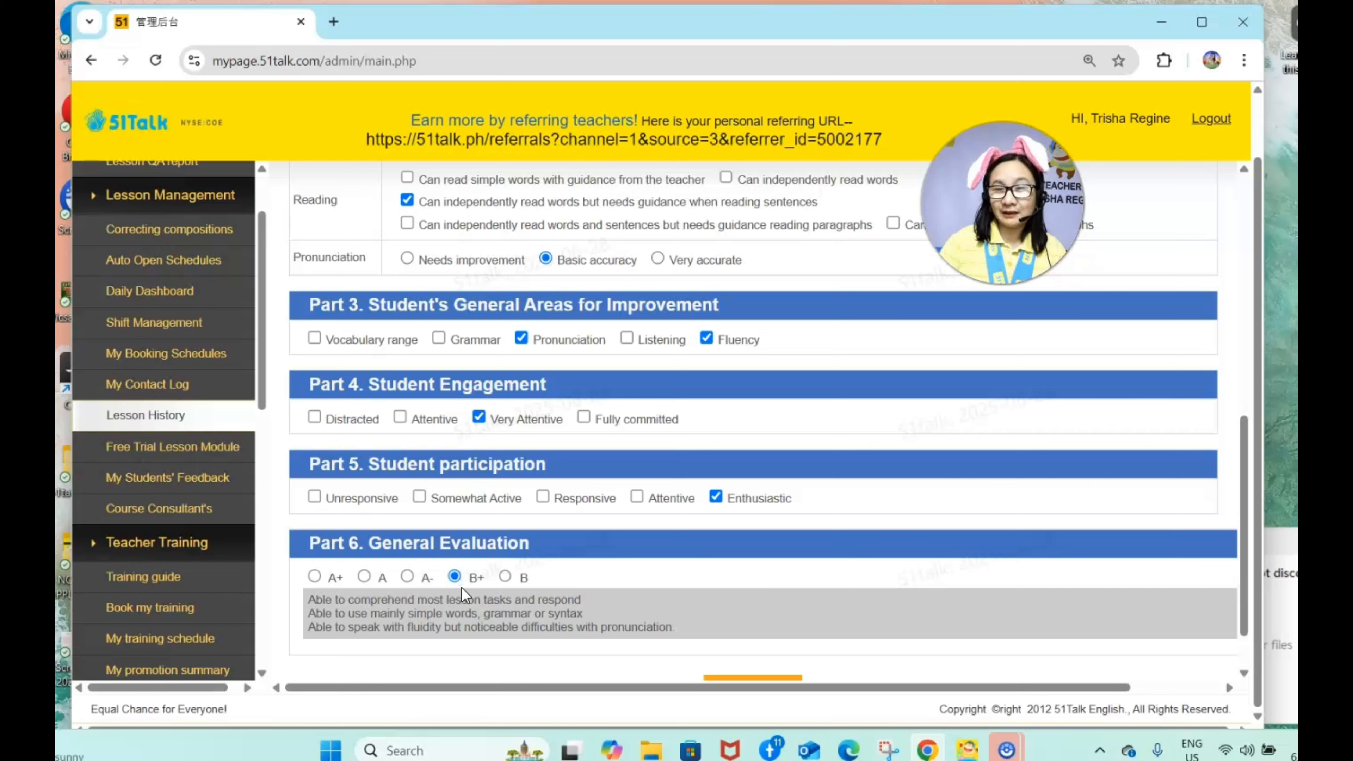
pyautogui.click(407, 578)
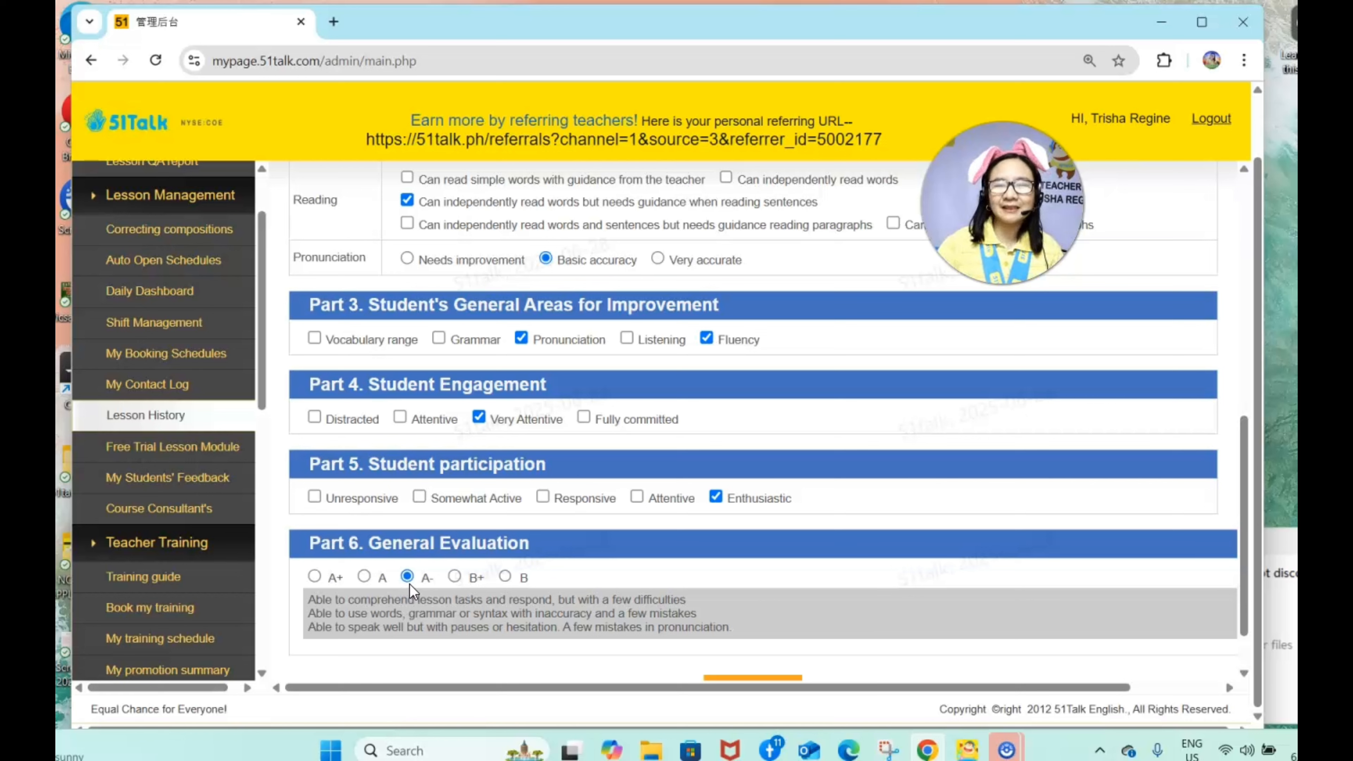
pyautogui.click(429, 580)
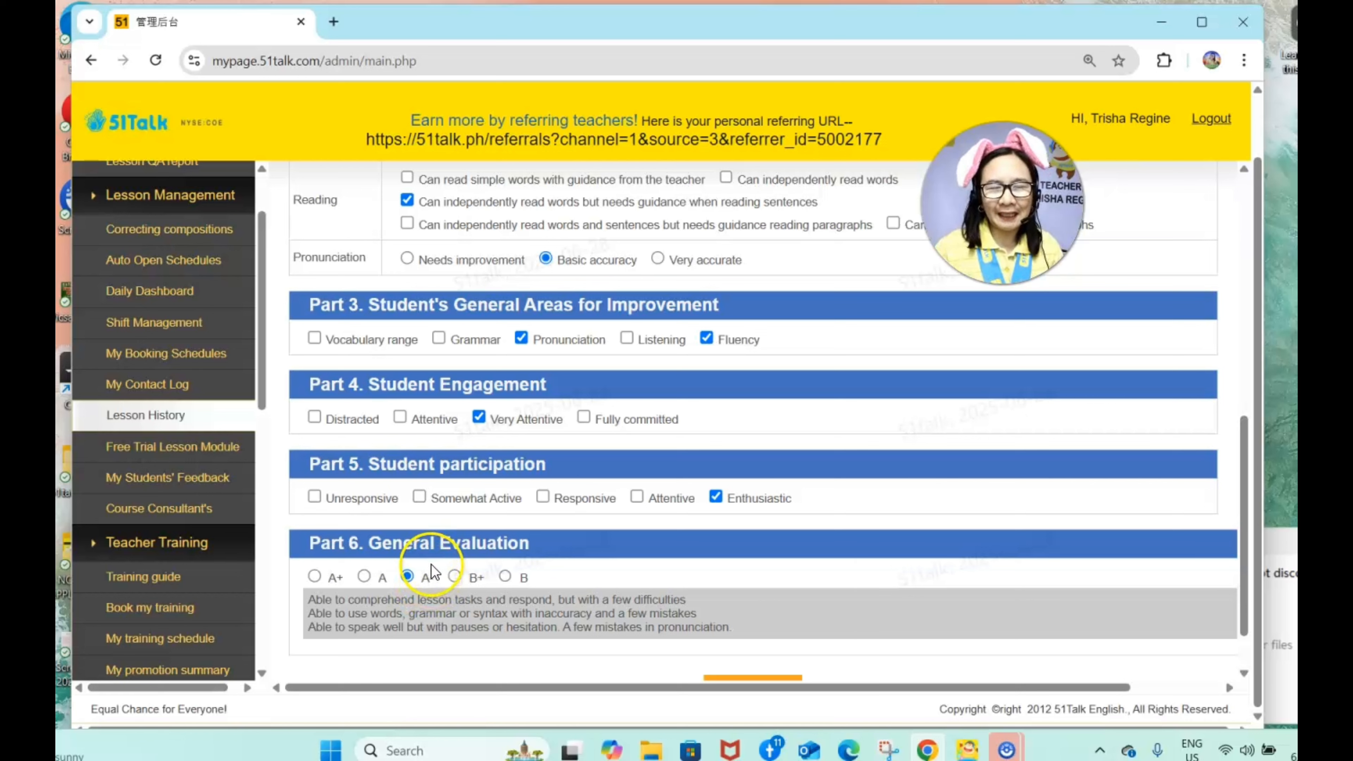
pyautogui.click(365, 577)
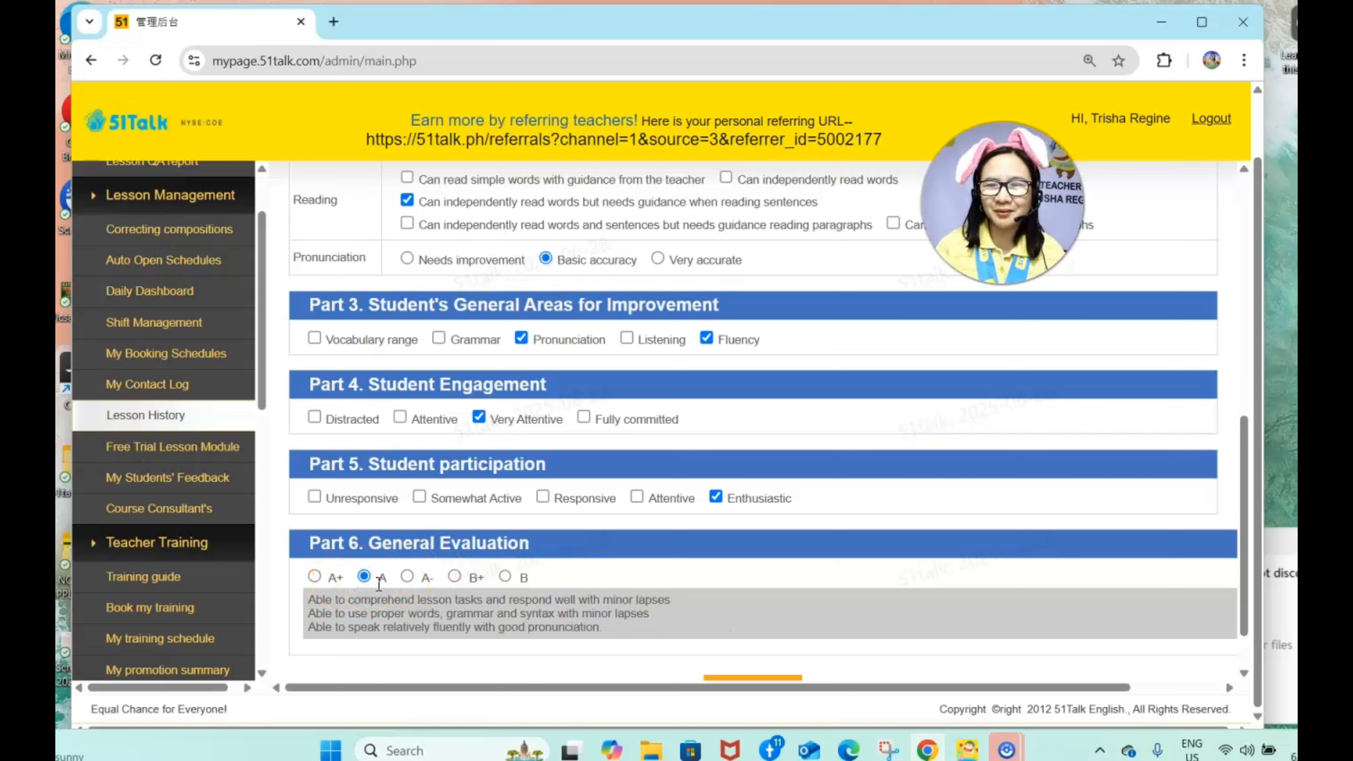
pyautogui.click(297, 619)
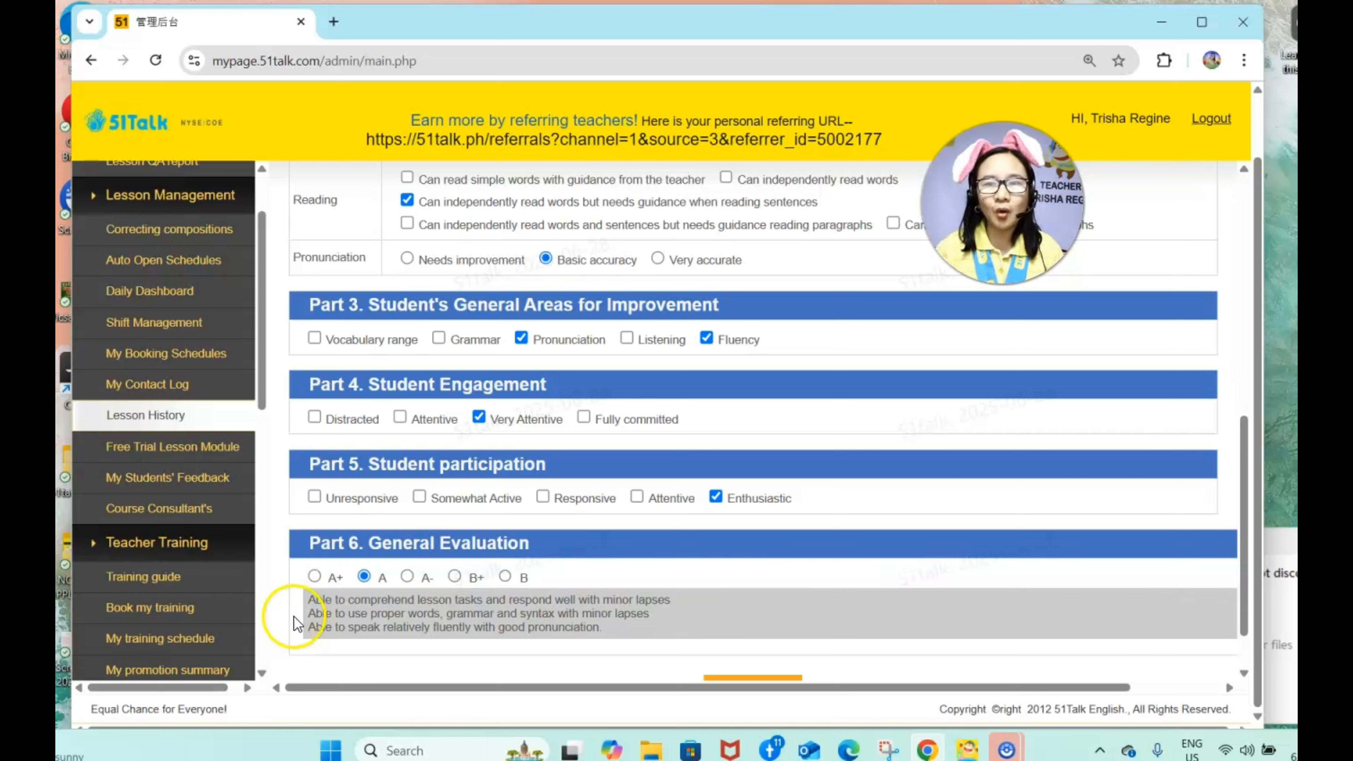
pyautogui.click(314, 577)
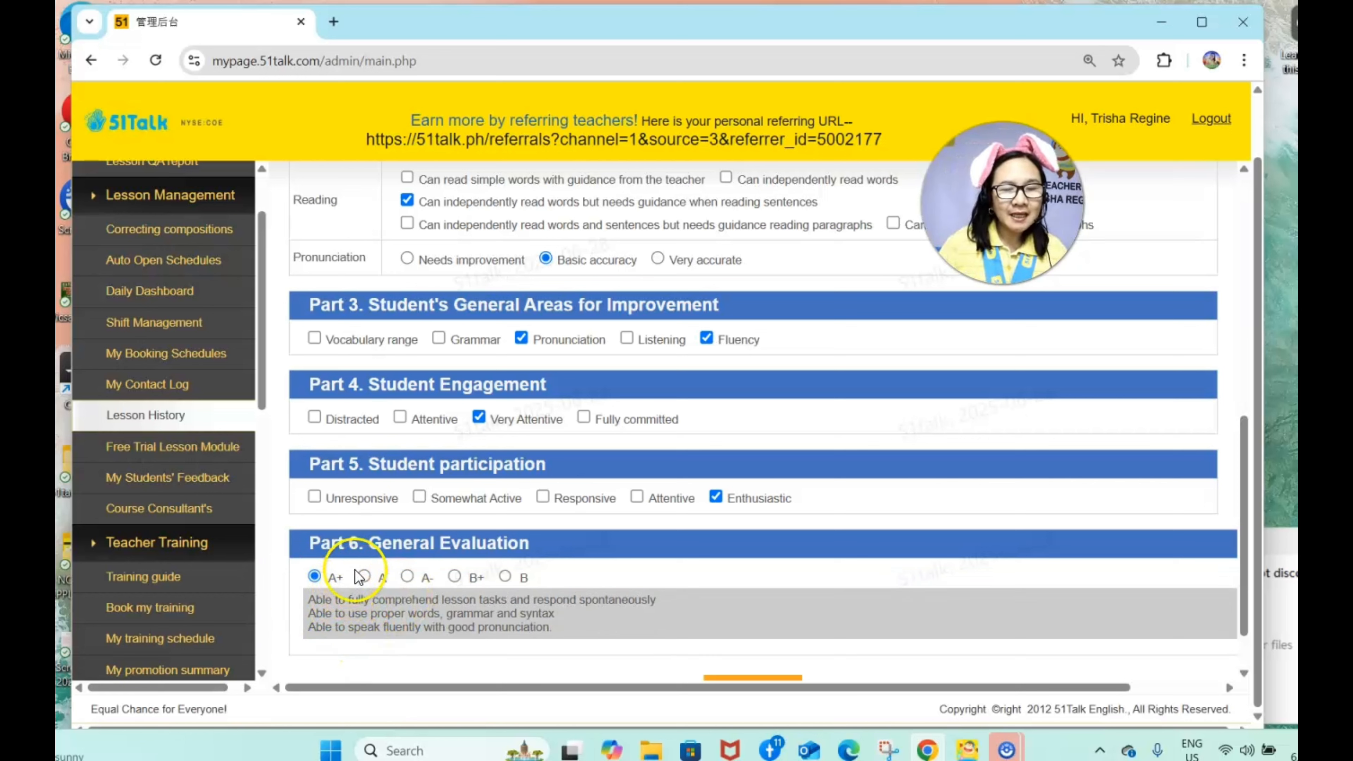
# - Set the general evaluation to A and review the completed memo from Part 1 to Part 6
pyautogui.click(364, 576)
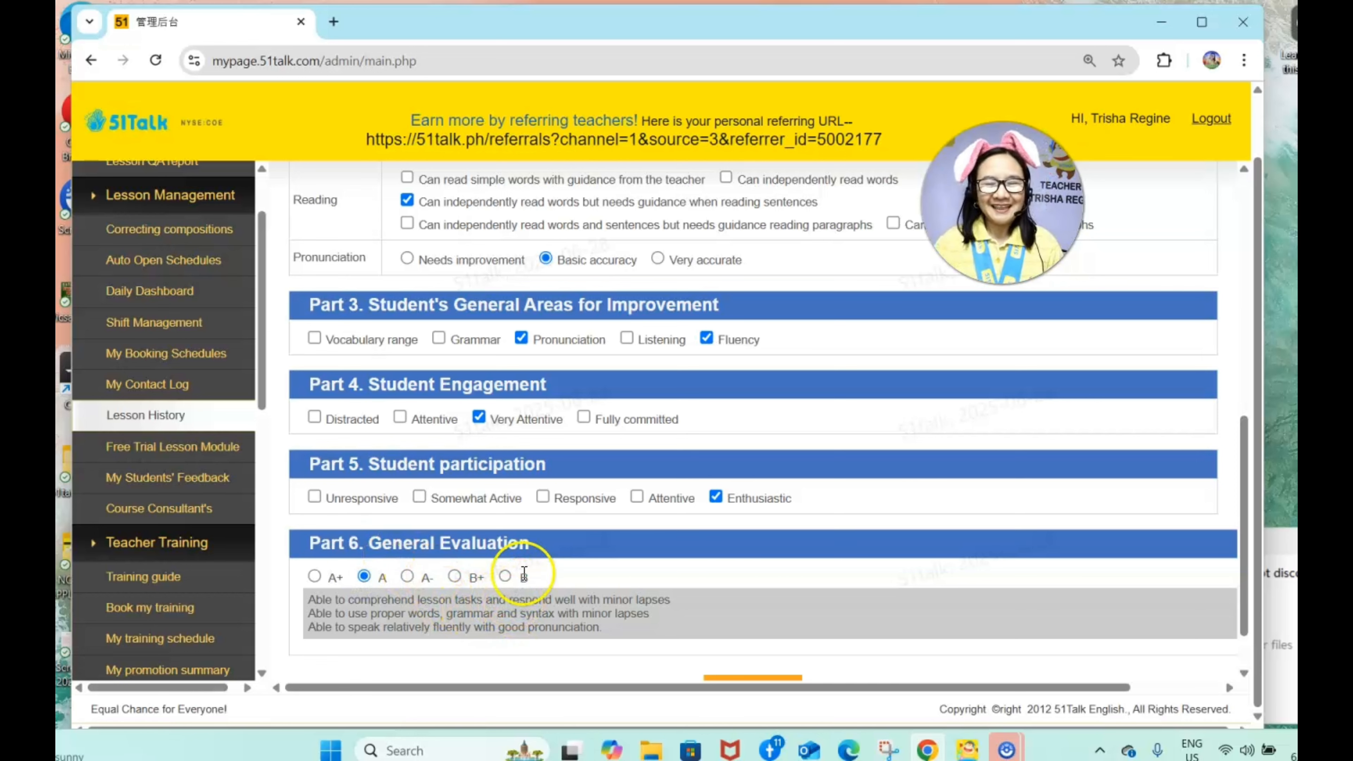
pyautogui.scroll(-2, 693, 445)
pyautogui.scroll(6, 697, 447)
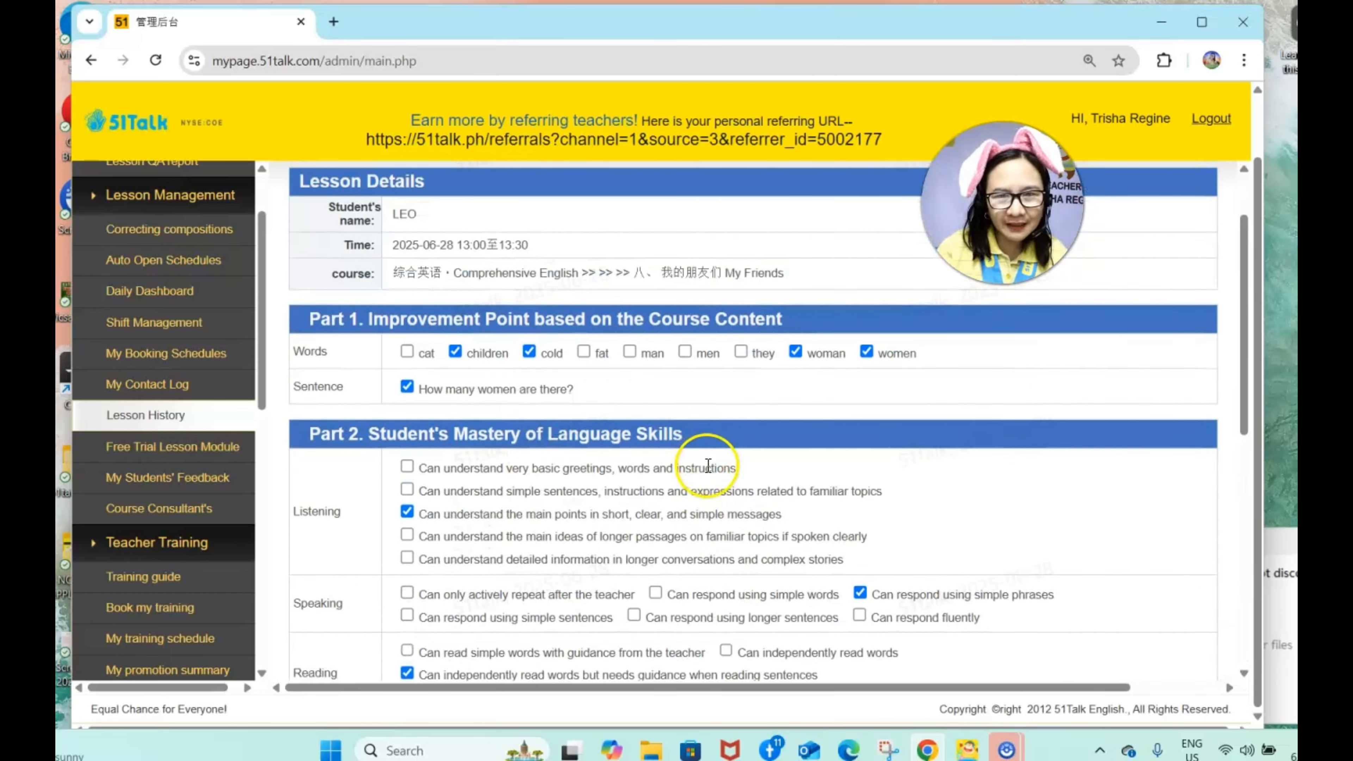
pyautogui.scroll(-5, 708, 479)
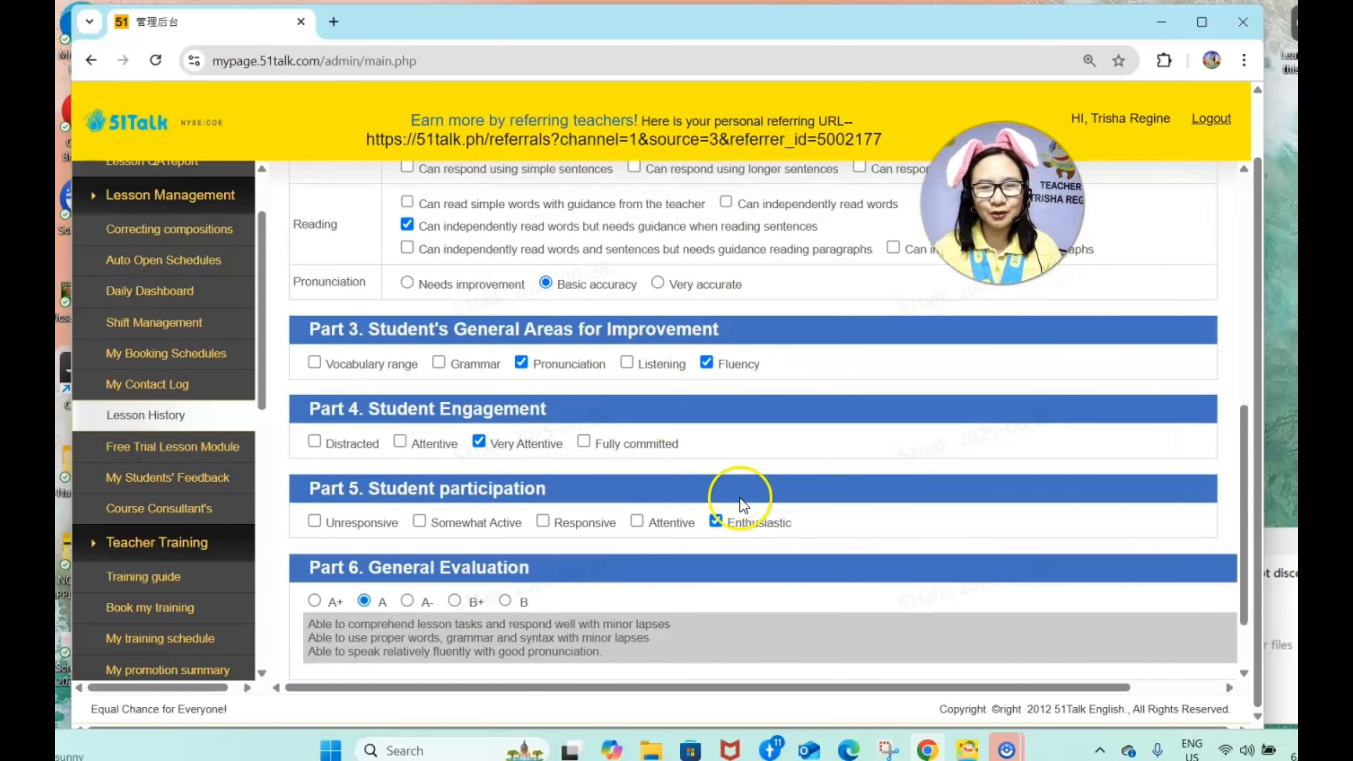
# - Submit the completed lesson memo and look through the list of lessons with unfinished memos
pyautogui.scroll(-2, 738, 505)
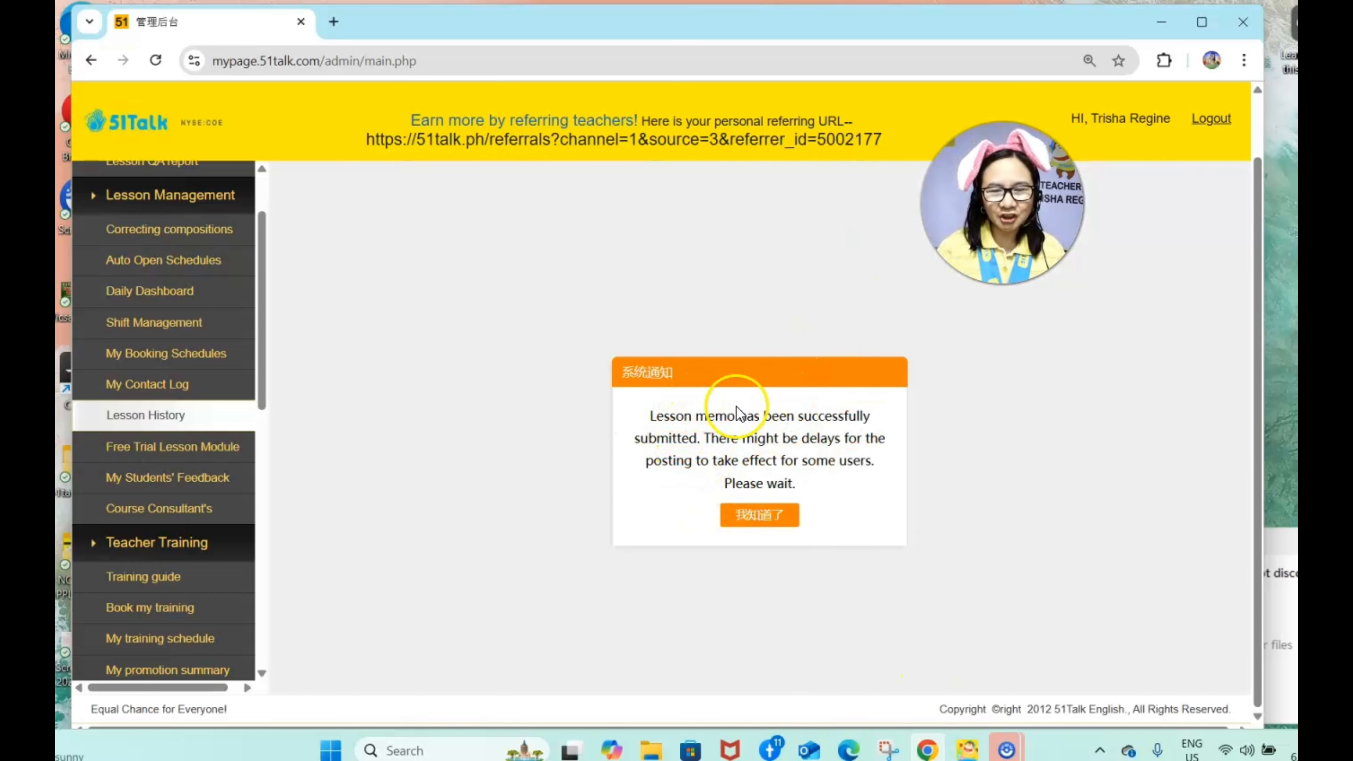
pyautogui.scroll(-15, 675, 360)
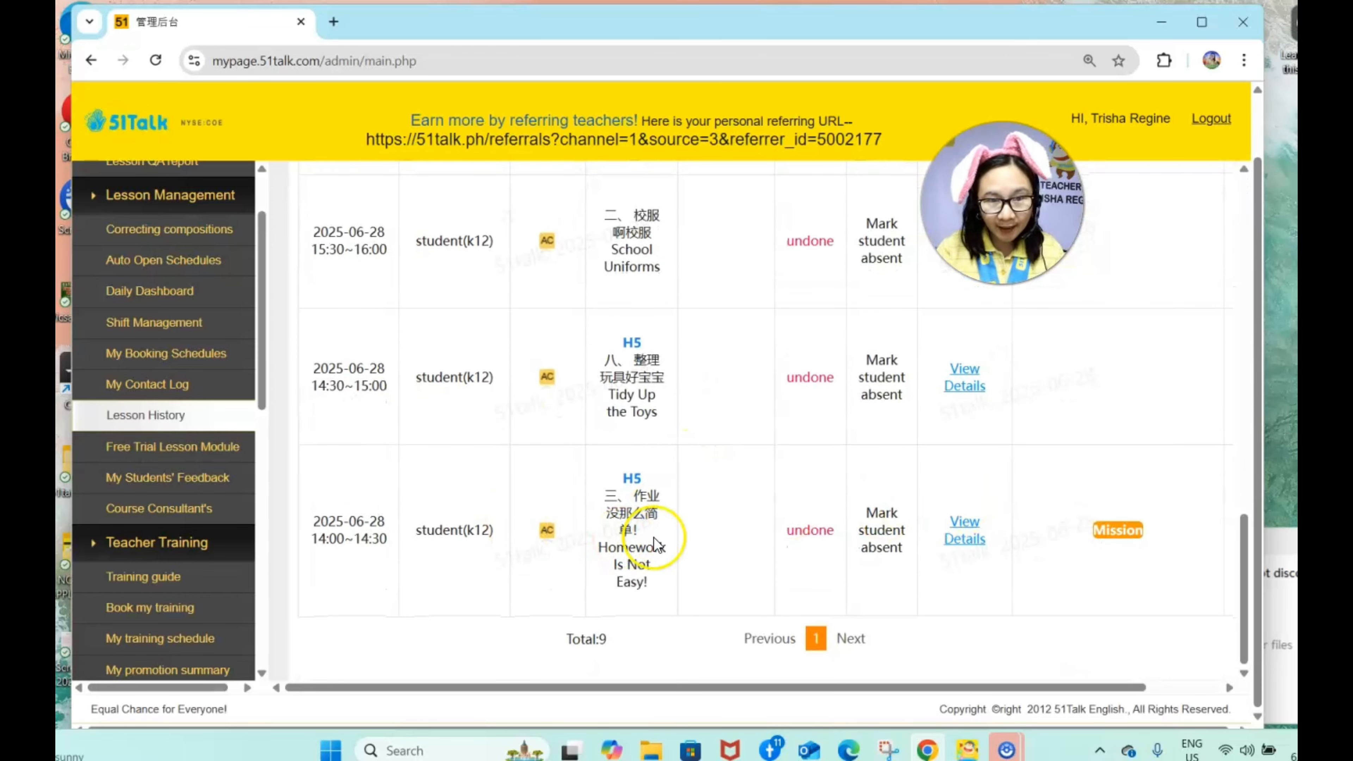
pyautogui.scroll(15, 873, 534)
pyautogui.scroll(1, 868, 522)
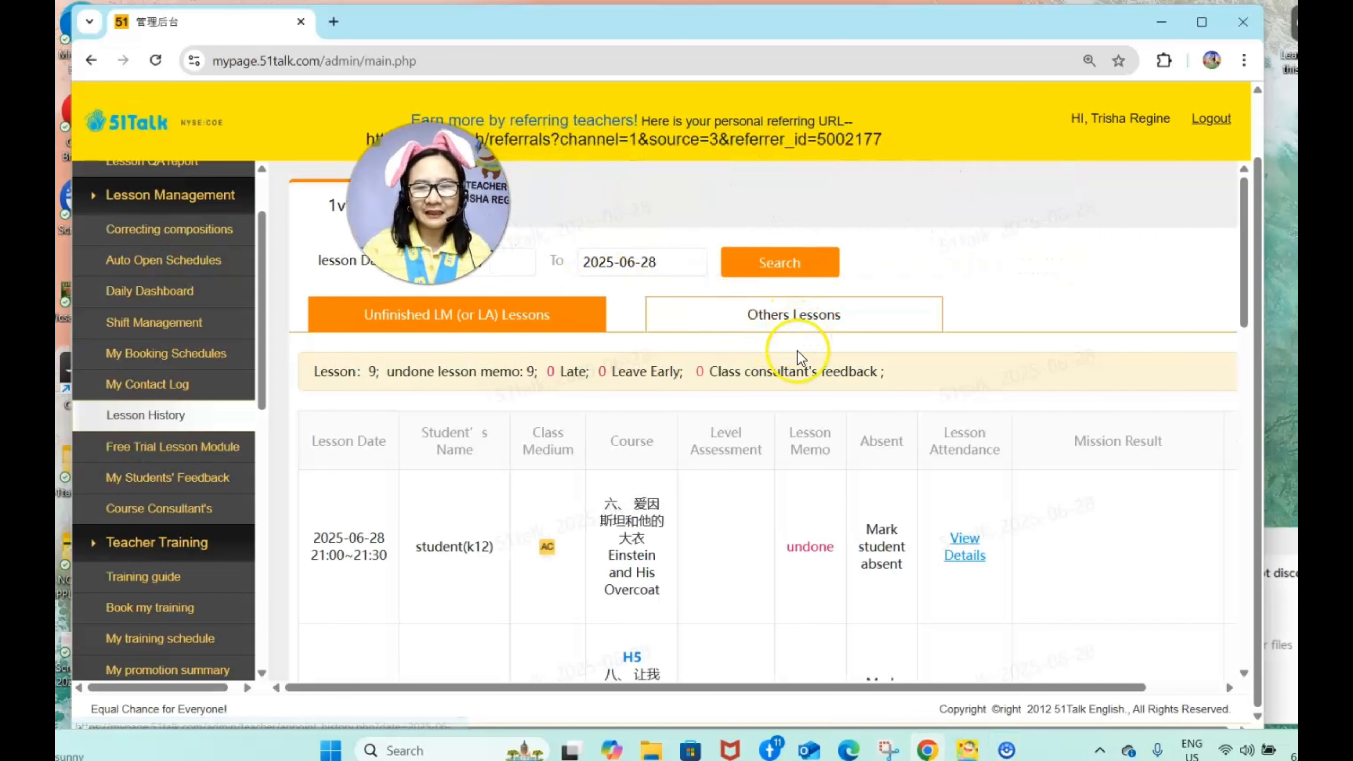
pyautogui.click(796, 320)
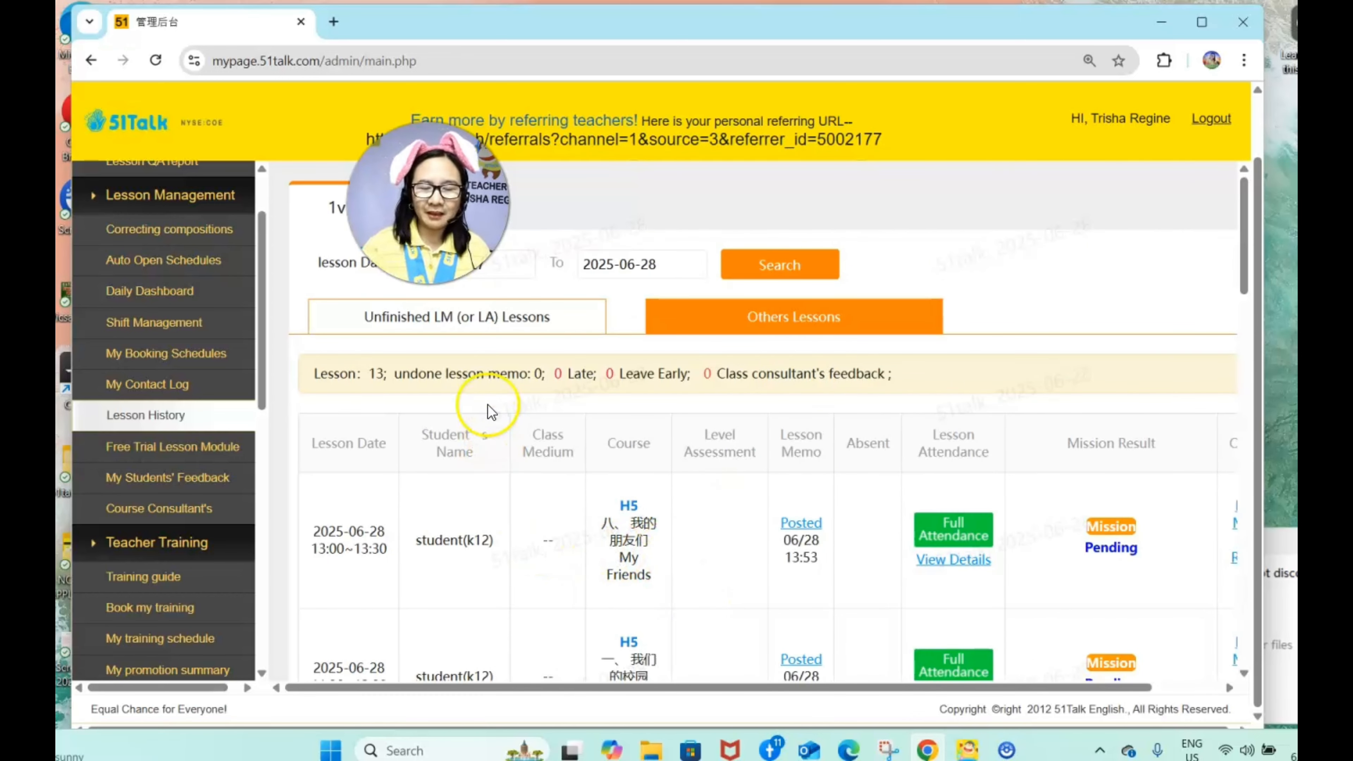
pyautogui.hotkey('alt', 'Tab')
pyautogui.moveTo(428, 203); pyautogui.dragTo(489, 264)
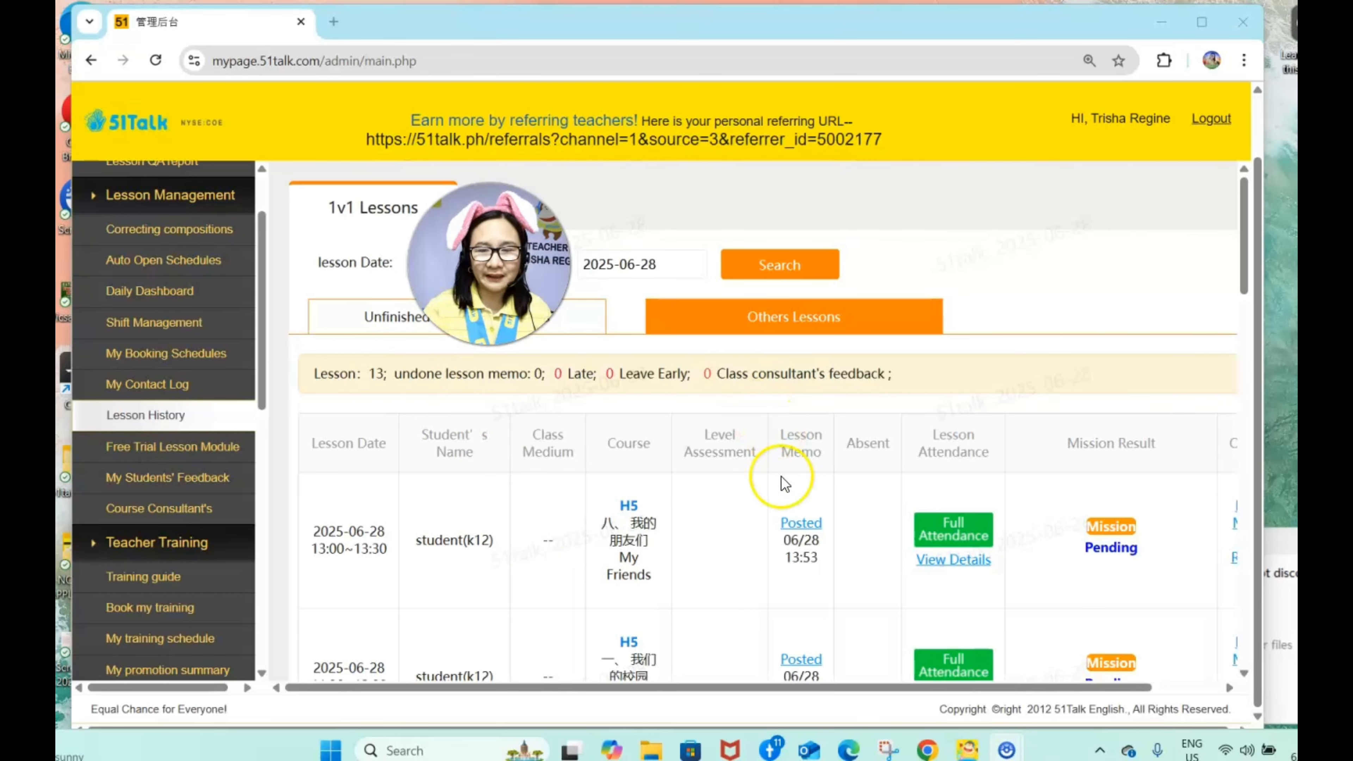
pyautogui.click(808, 523)
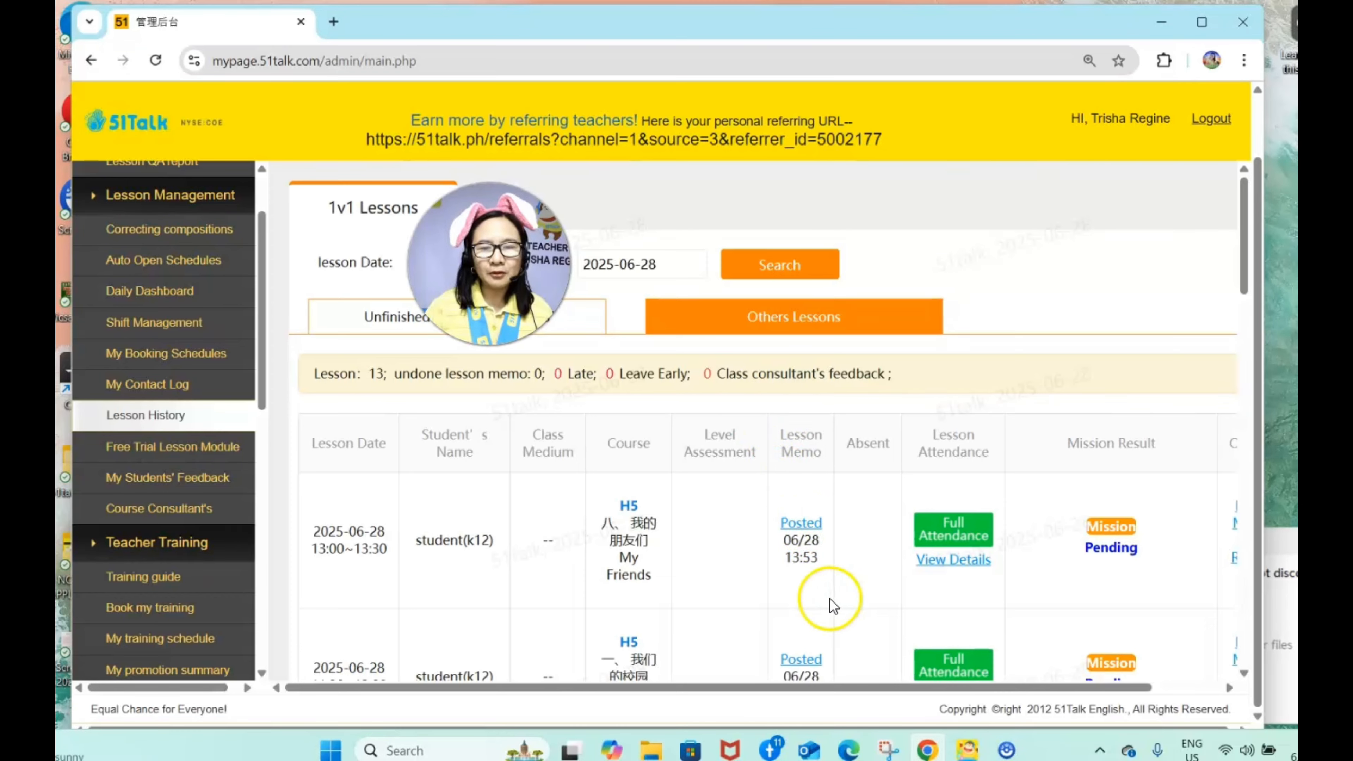
pyautogui.moveTo(490, 265); pyautogui.dragTo(945, 250)
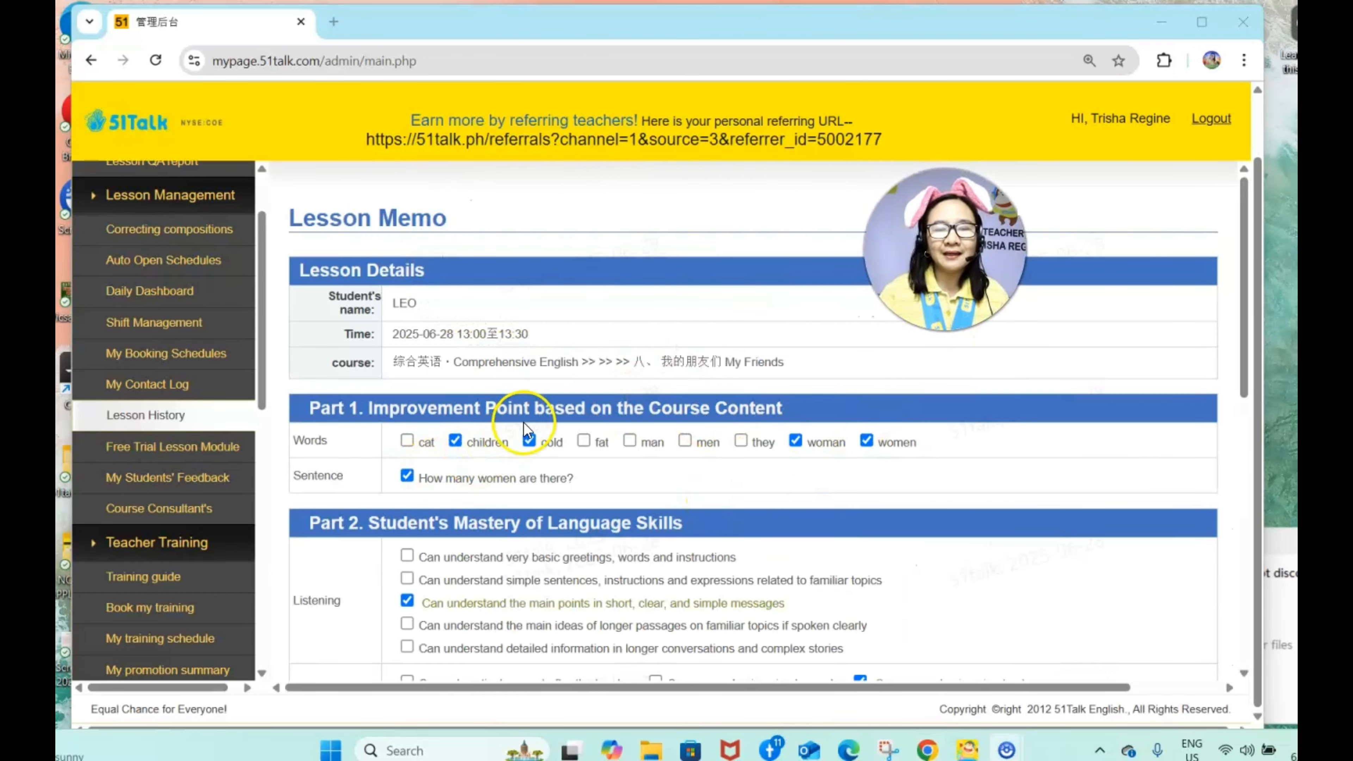
# - Review the posted memo's selections from the improvement points and language skills through to student participation
pyautogui.scroll(-5, 478, 533)
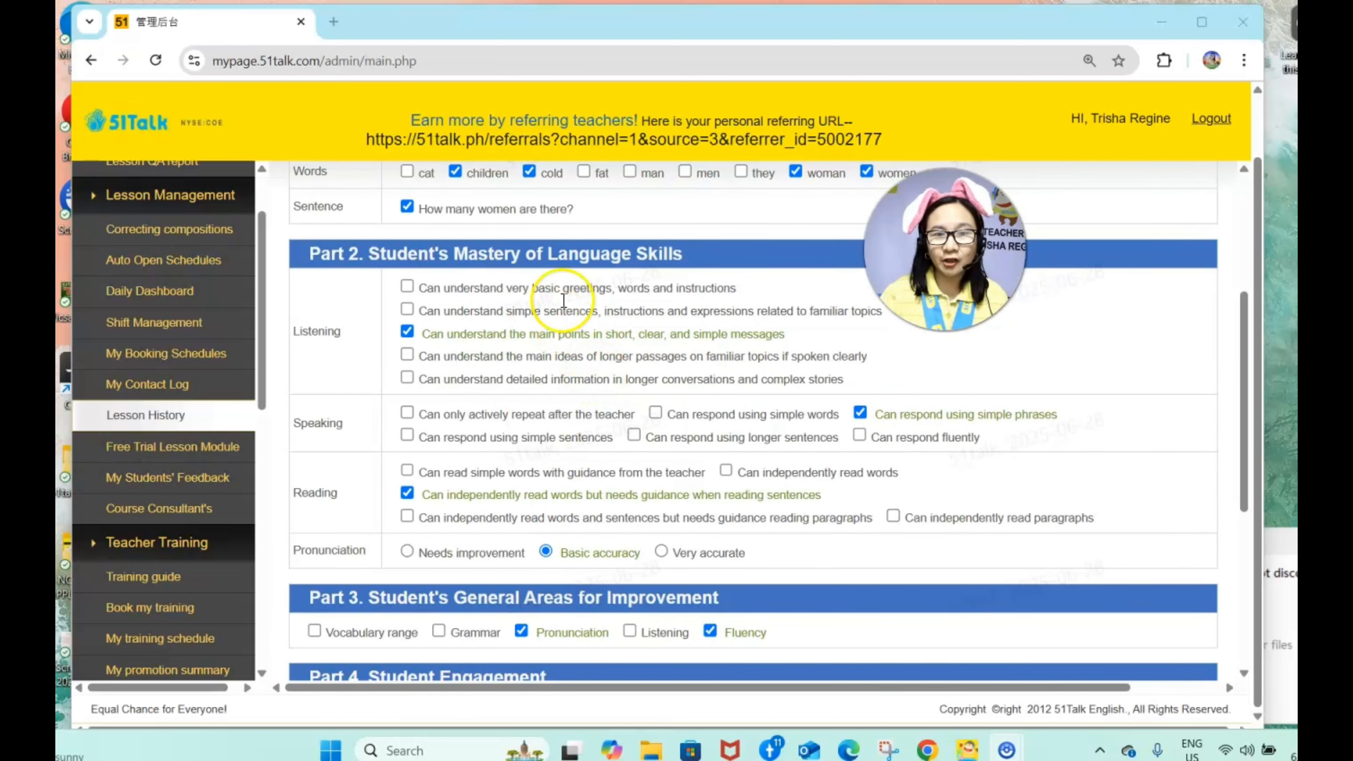
pyautogui.scroll(3, 565, 299)
pyautogui.scroll(-2, 600, 394)
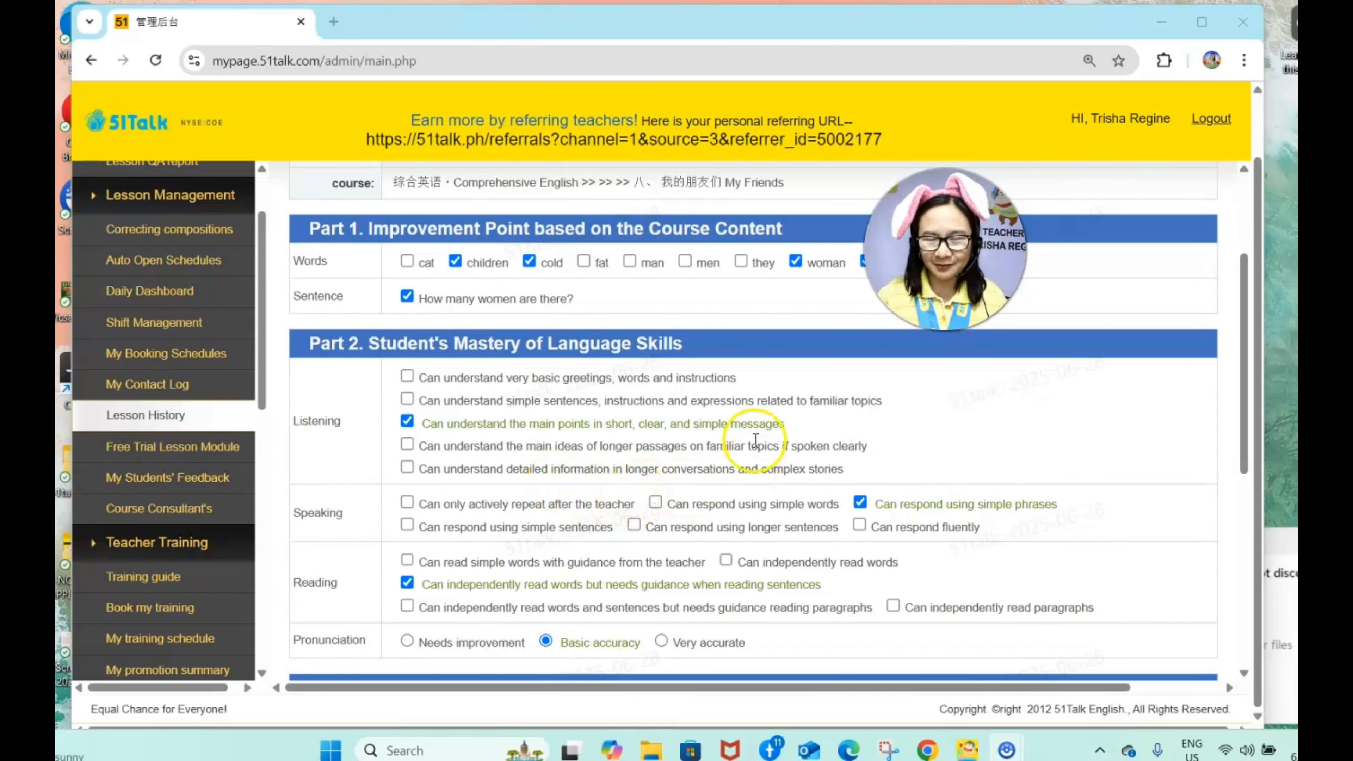
pyautogui.scroll(-10, 852, 442)
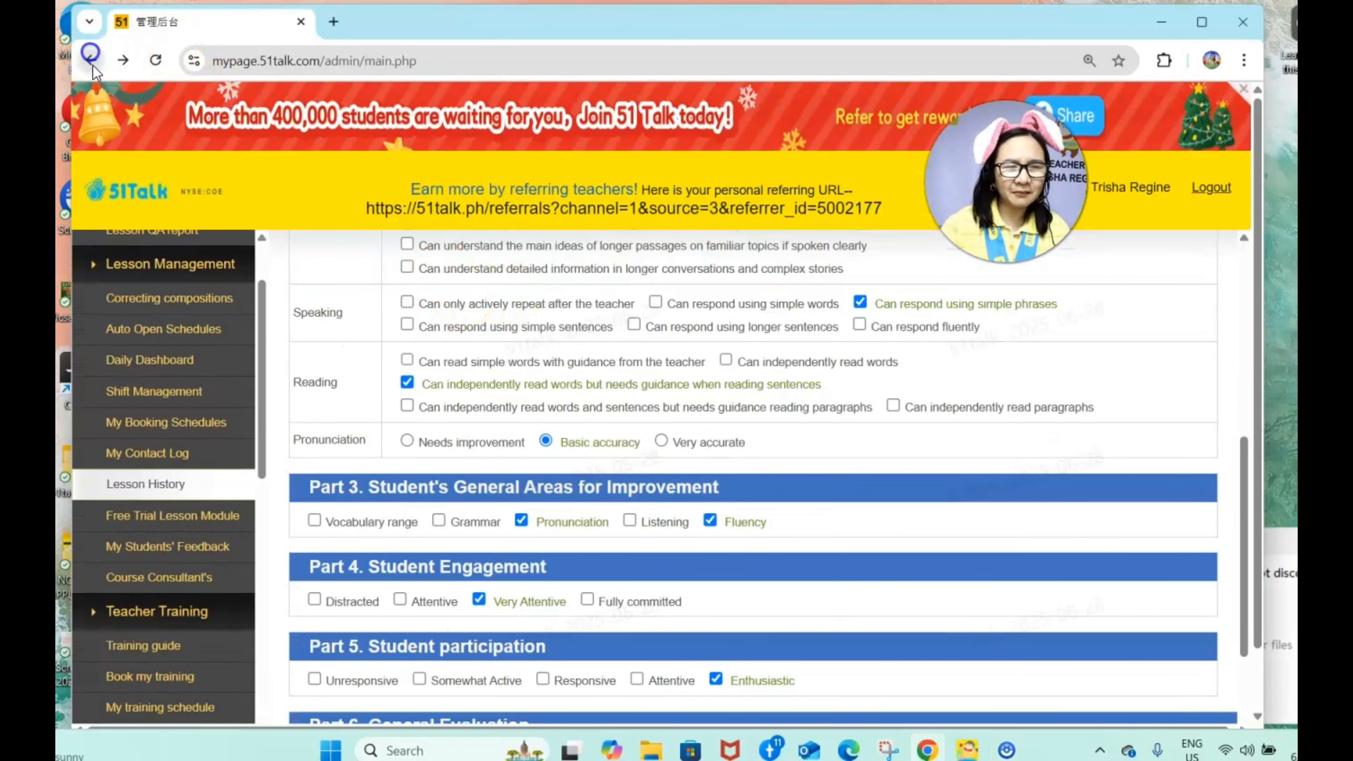
# - Return to the lesson history and show the Unfinished LM (or LA) Lessons list
pyautogui.click(91, 60)
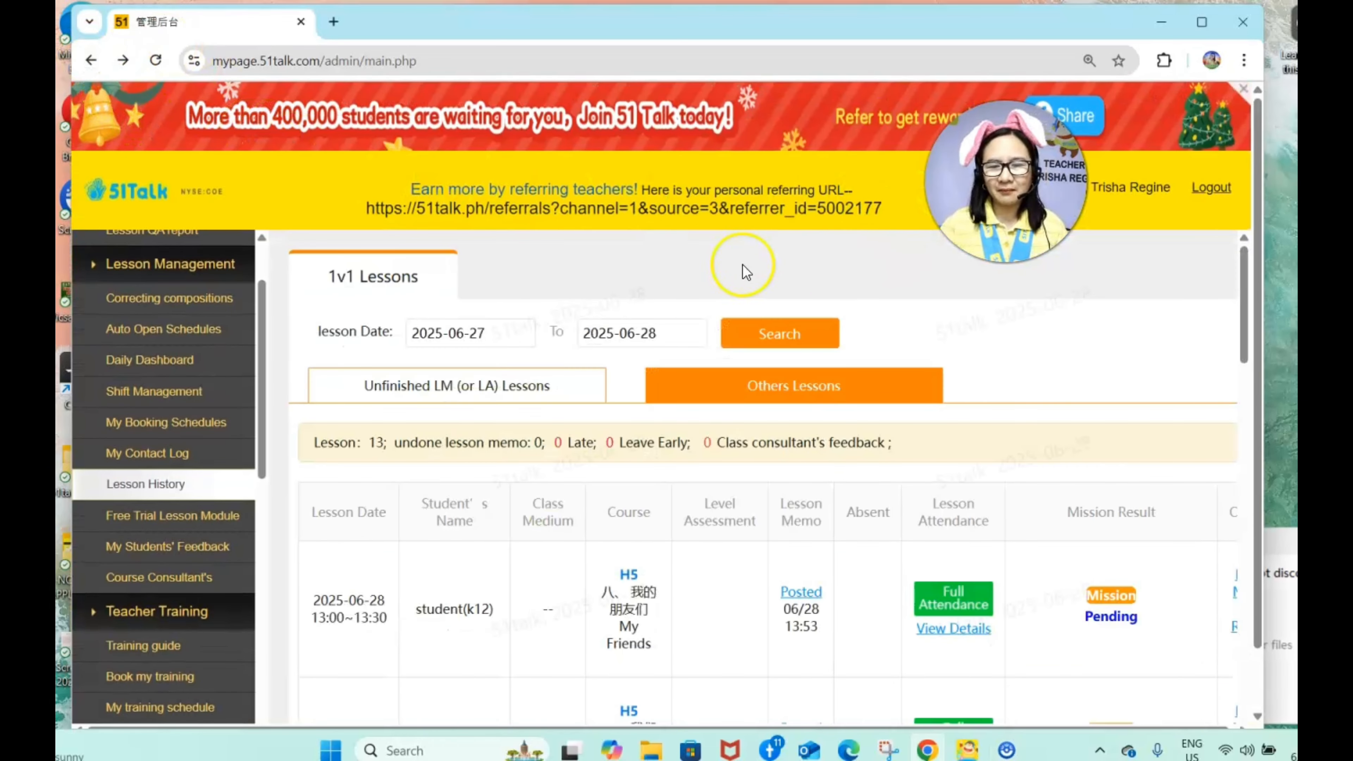
pyautogui.click(389, 385)
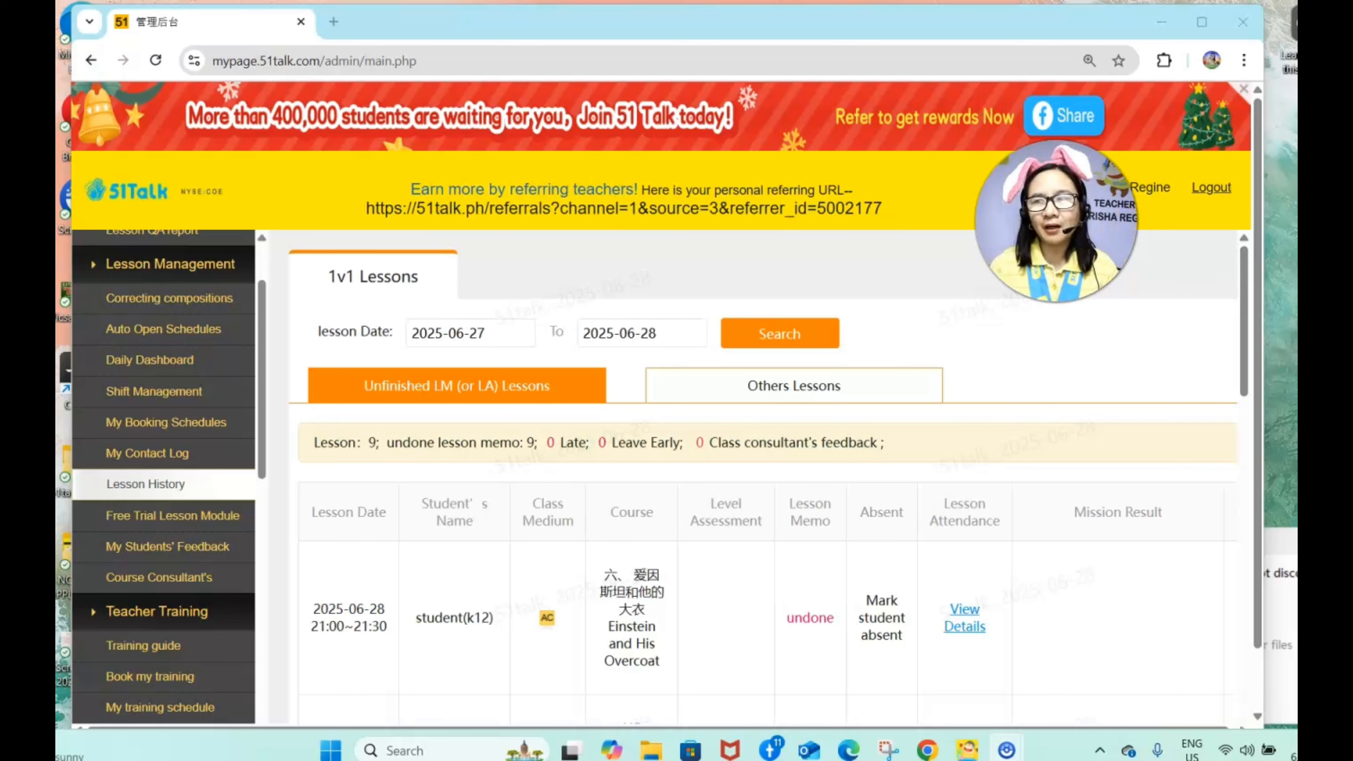